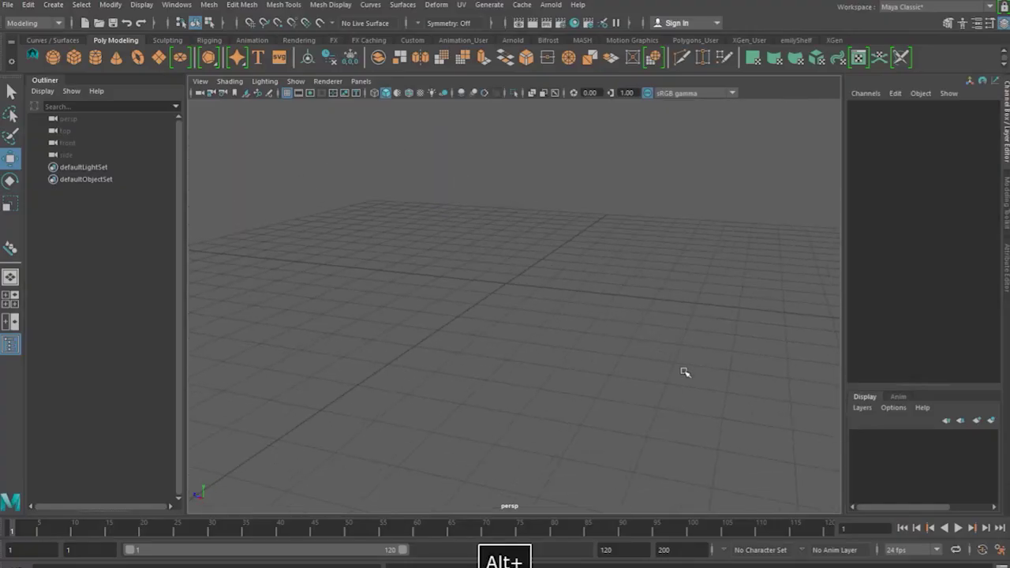
# Create a polygon cube, move it off the origin, and undo the move.
pyautogui.keyDown('alt'); pyautogui.moveTo(679, 368); pyautogui.dragTo(534, 363); pyautogui.keyUp('alt')
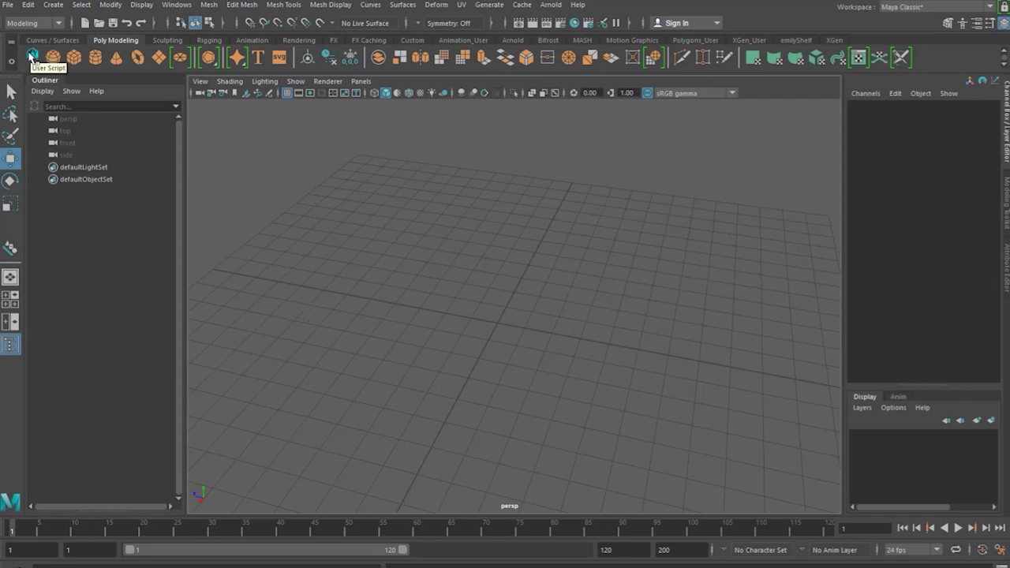
pyautogui.keyDown('alt'); pyautogui.moveTo(408, 289); pyautogui.dragTo(385, 263); pyautogui.keyUp('alt')
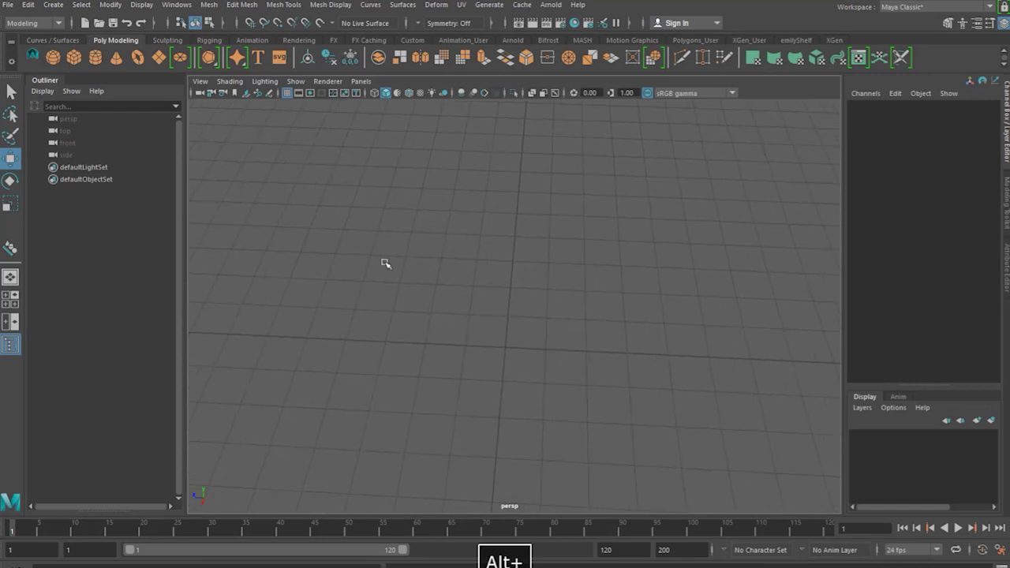
pyautogui.click(73, 57)
pyautogui.keyDown('alt'); pyautogui.moveTo(553, 355); pyautogui.dragTo(520, 360); pyautogui.keyUp('alt')
pyautogui.moveTo(483, 321); pyautogui.dragTo(407, 304)
pyautogui.keyDown('alt'); pyautogui.moveTo(482, 371); pyautogui.dragTo(555, 377); pyautogui.keyUp('alt')
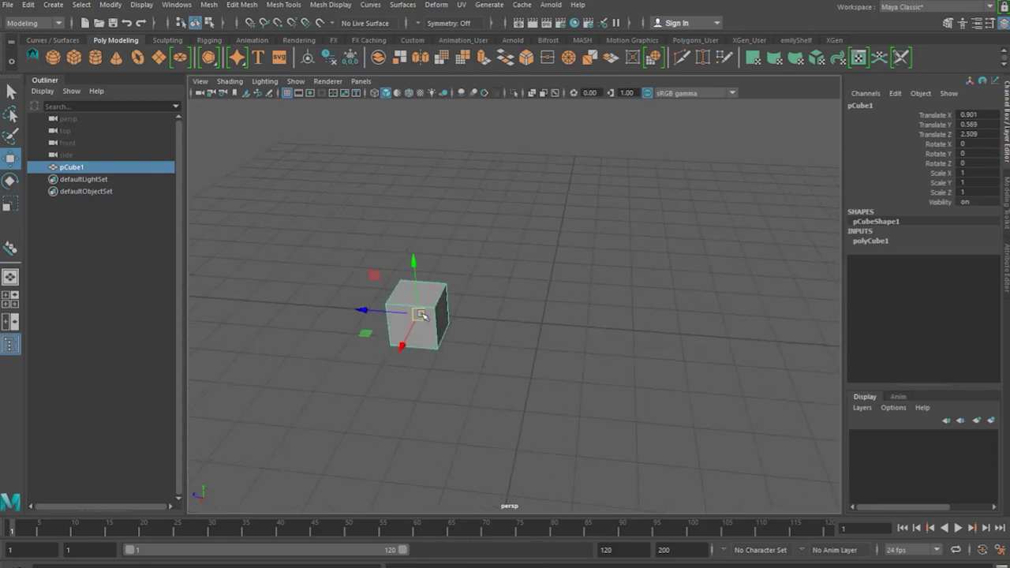
pyautogui.hotkey('ctrl', 'z')
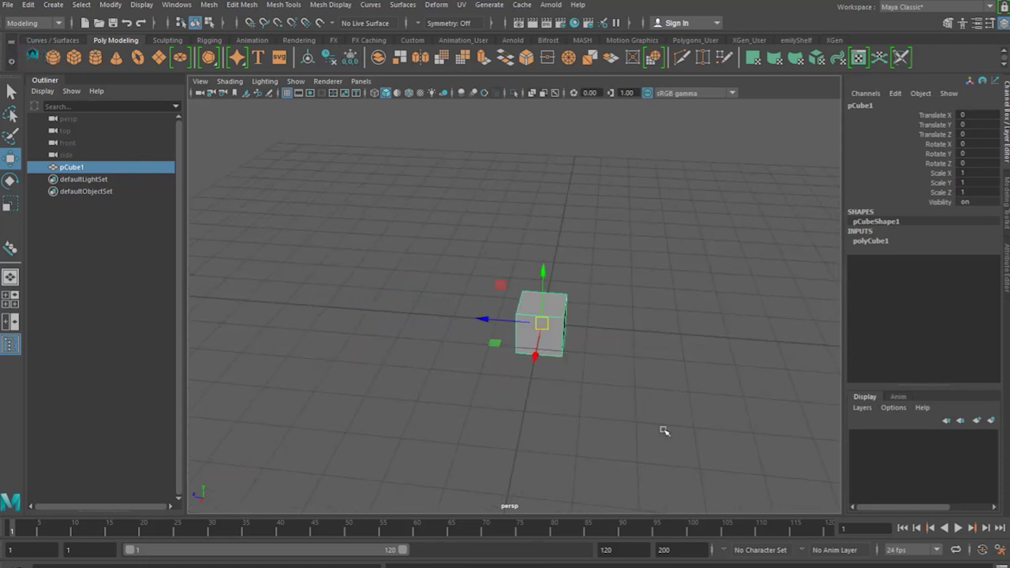
# Test the CentreWorld shelf script on the cube after moving it away from the origin, and delete the cube.
pyautogui.keyDown('alt'); pyautogui.moveTo(665, 429); pyautogui.dragTo(530, 358); pyautogui.keyUp('alt')
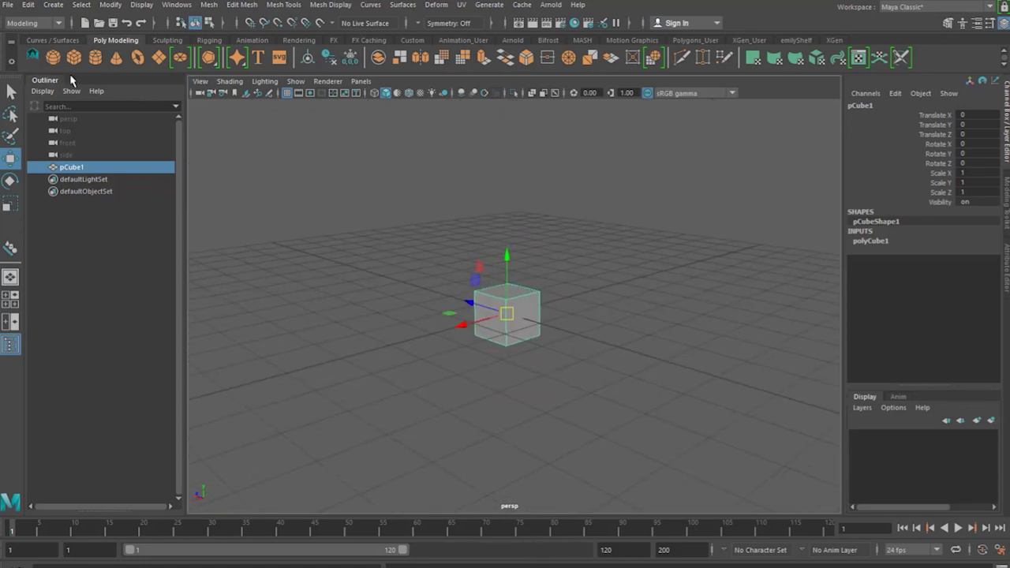
pyautogui.moveTo(508, 313); pyautogui.dragTo(812, 190)
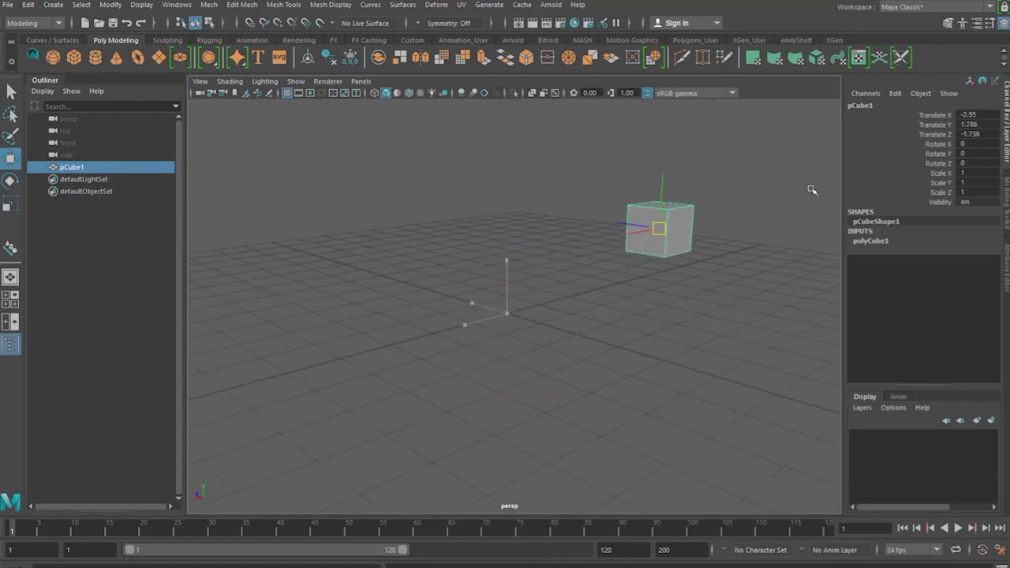
pyautogui.click(34, 57)
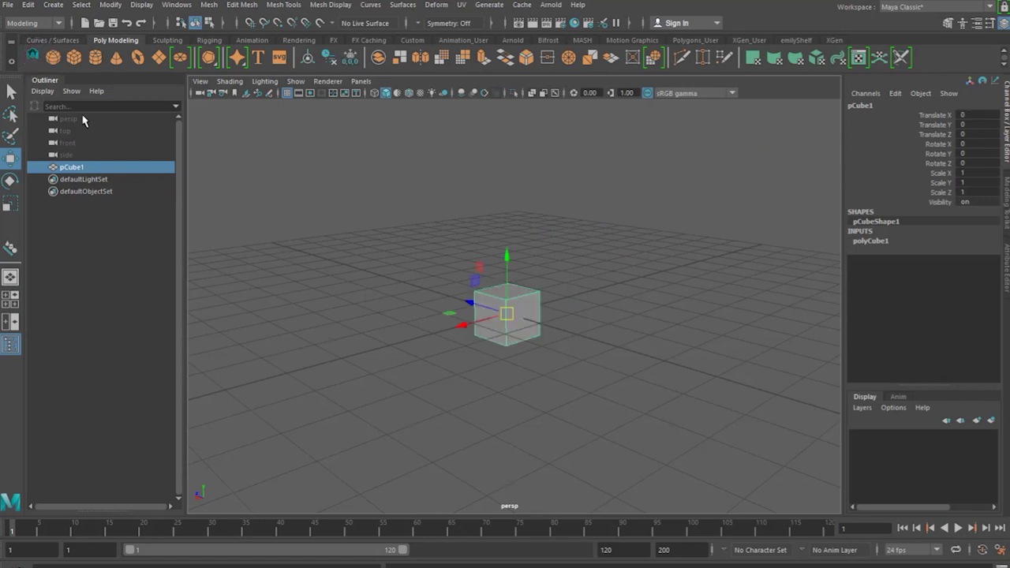
pyautogui.press('Delete')
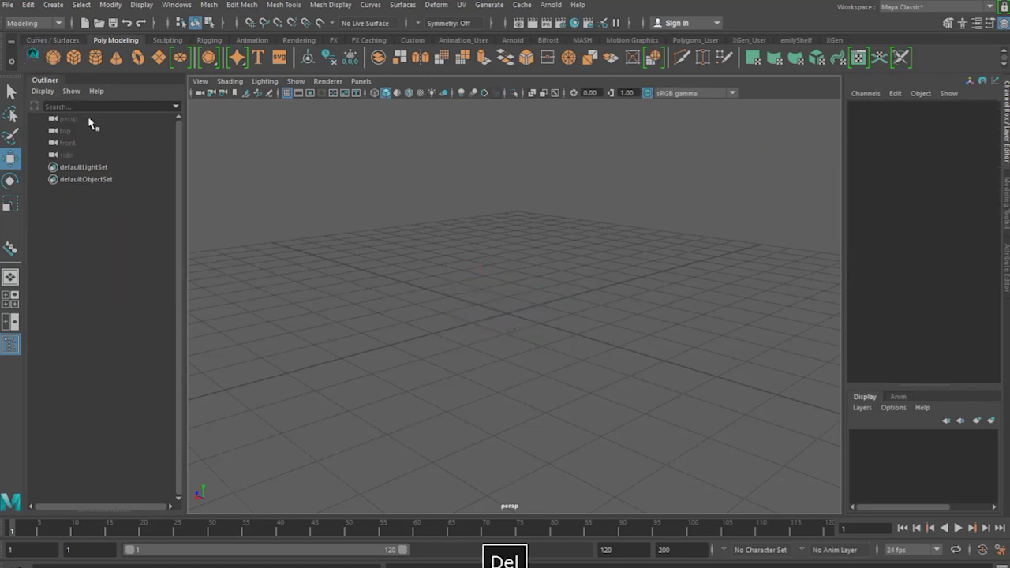
# Review the MEL command behind the CentreWorld item in the Shelf Editor and save all shelves.
pyautogui.click(11, 60)
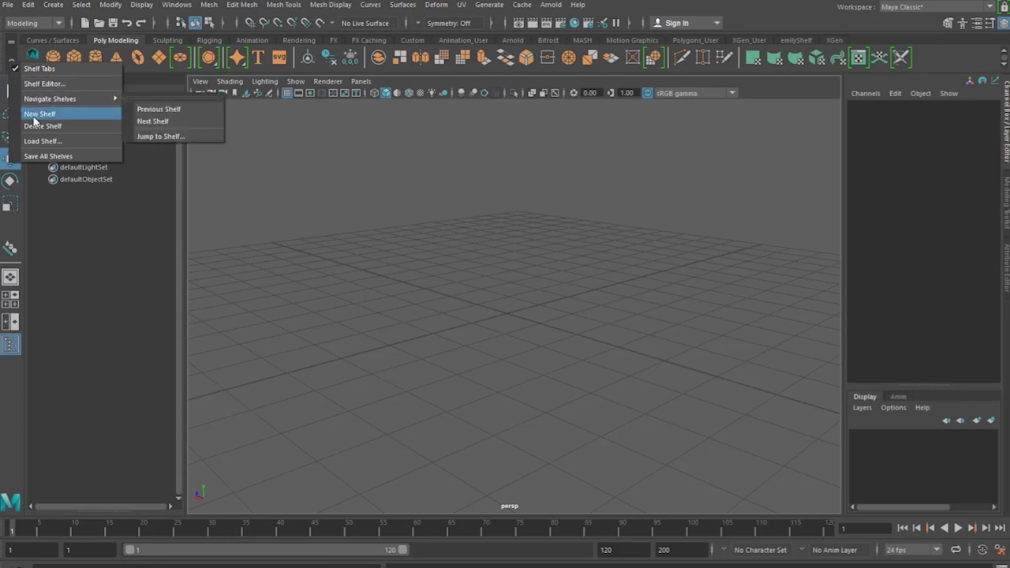
pyautogui.click(44, 84)
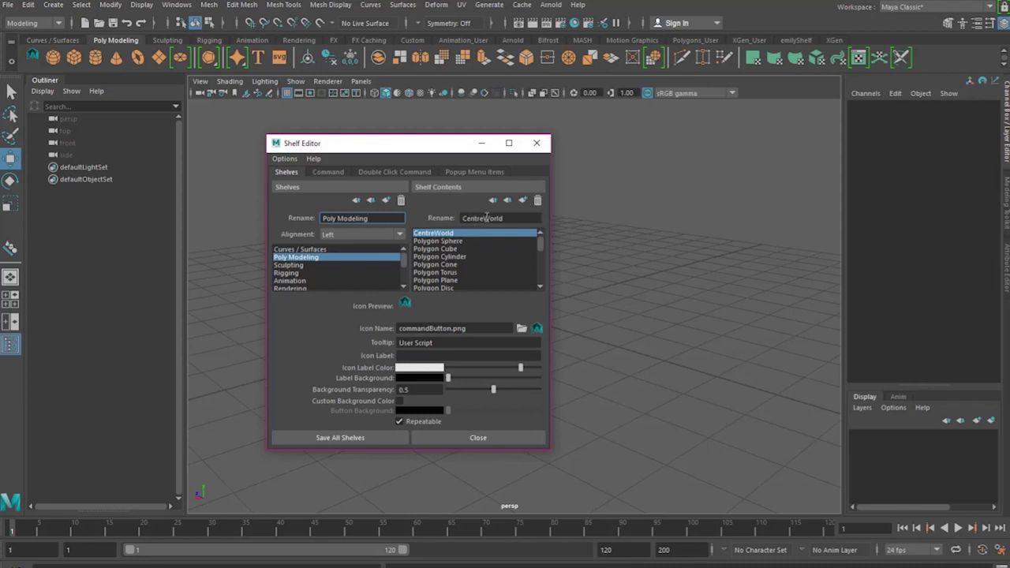
pyautogui.click(327, 172)
pyautogui.click(466, 205)
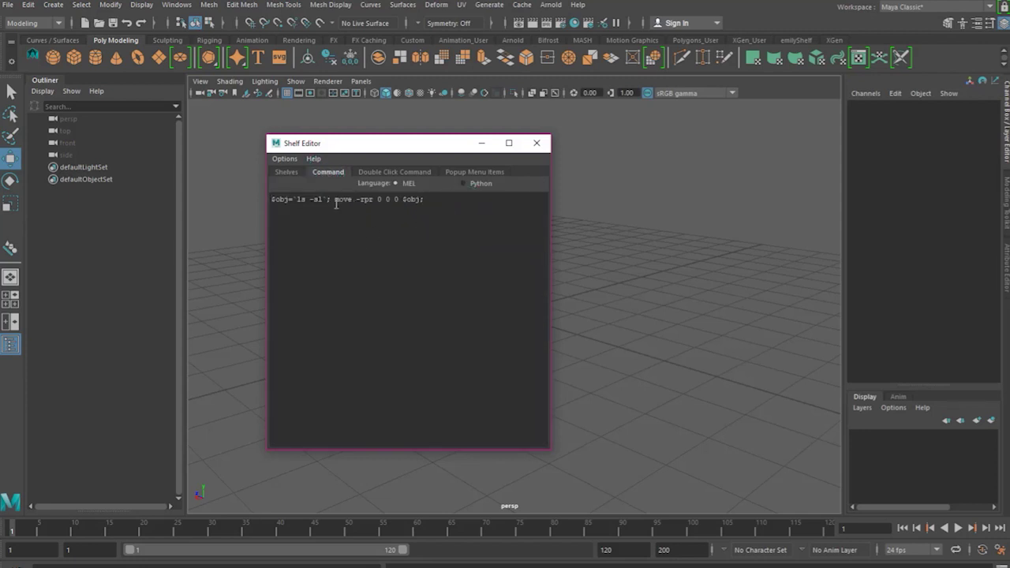
pyautogui.moveTo(336, 203); pyautogui.dragTo(264, 202)
pyautogui.click(469, 202)
pyautogui.click(289, 170)
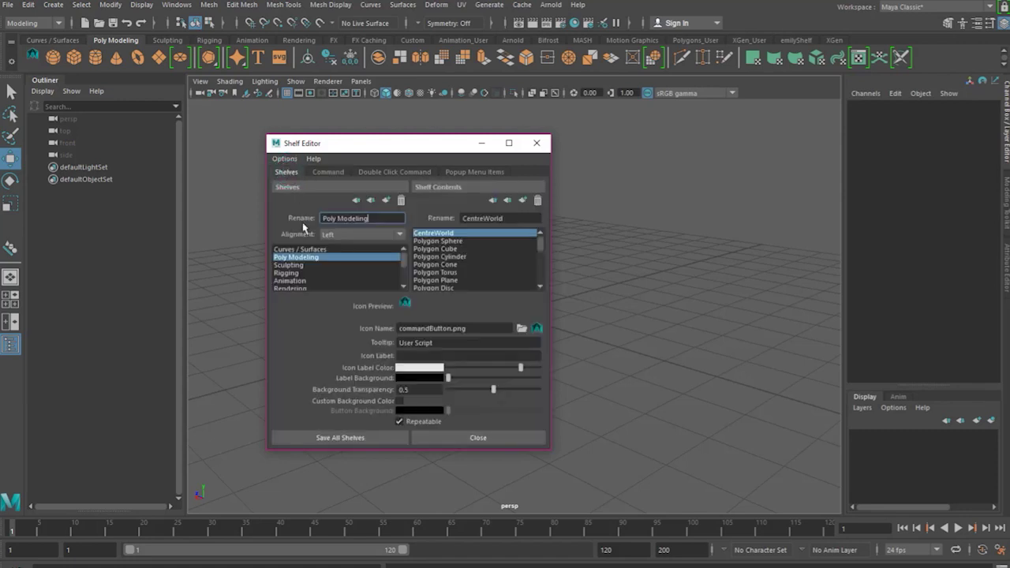
pyautogui.click(384, 437)
# Switch to the FX menu set with the grid viewed from a steep angle above.
pyautogui.keyDown('alt'); pyautogui.moveTo(466, 268); pyautogui.dragTo(477, 256); pyautogui.keyUp('alt')
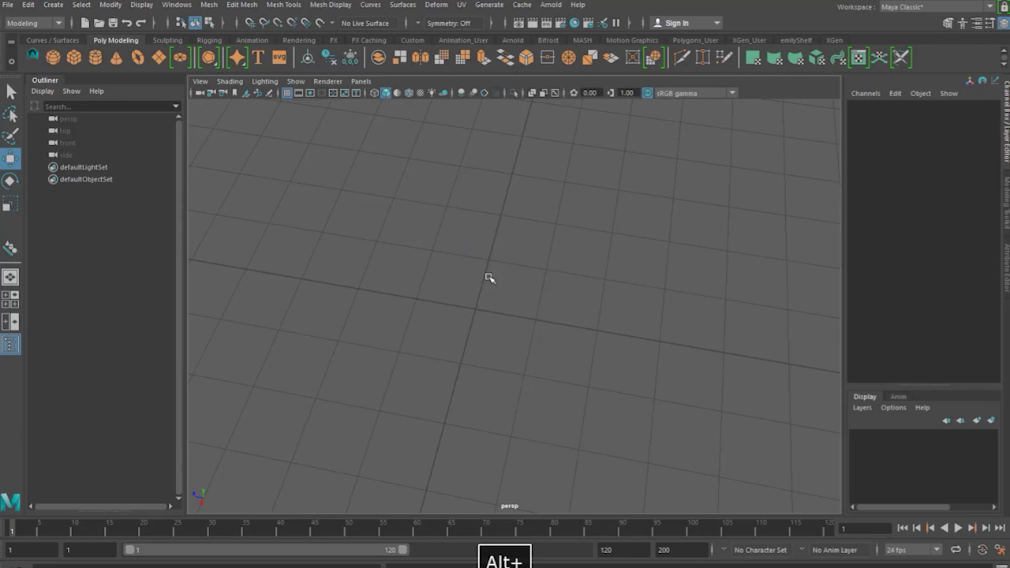
pyautogui.keyDown('alt'); pyautogui.moveTo(489, 278); pyautogui.dragTo(458, 261); pyautogui.keyUp('alt')
pyautogui.click(31, 23)
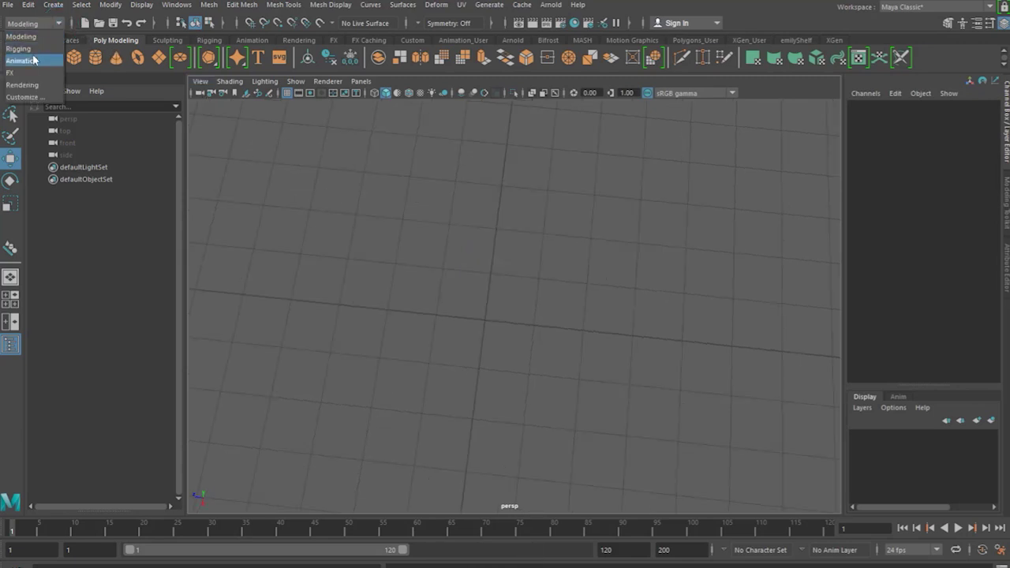
pyautogui.click(11, 73)
# Place eight particles around the grid centre in two staggered columns with the nParticle Tool.
pyautogui.click(216, 5)
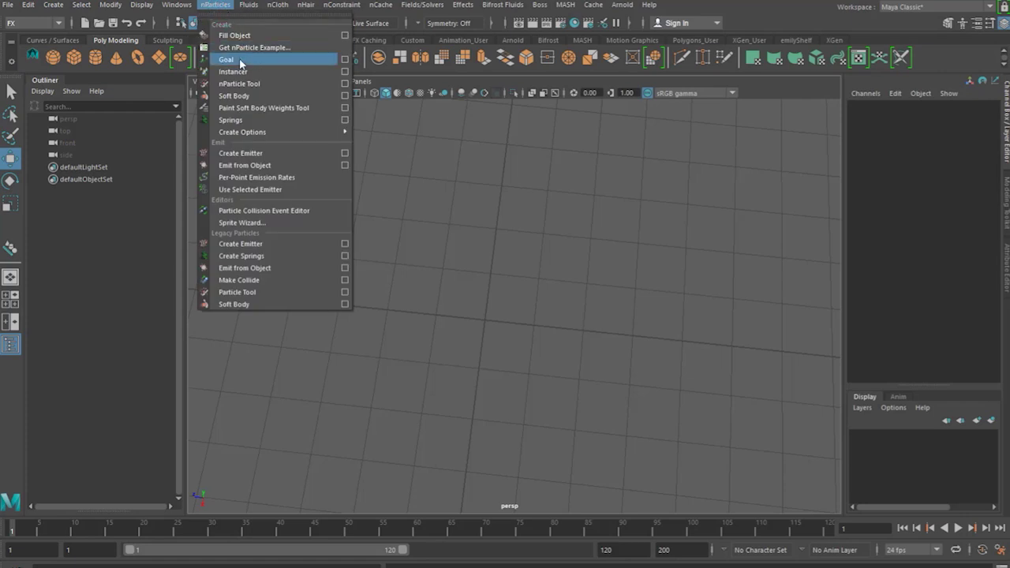
pyautogui.click(239, 84)
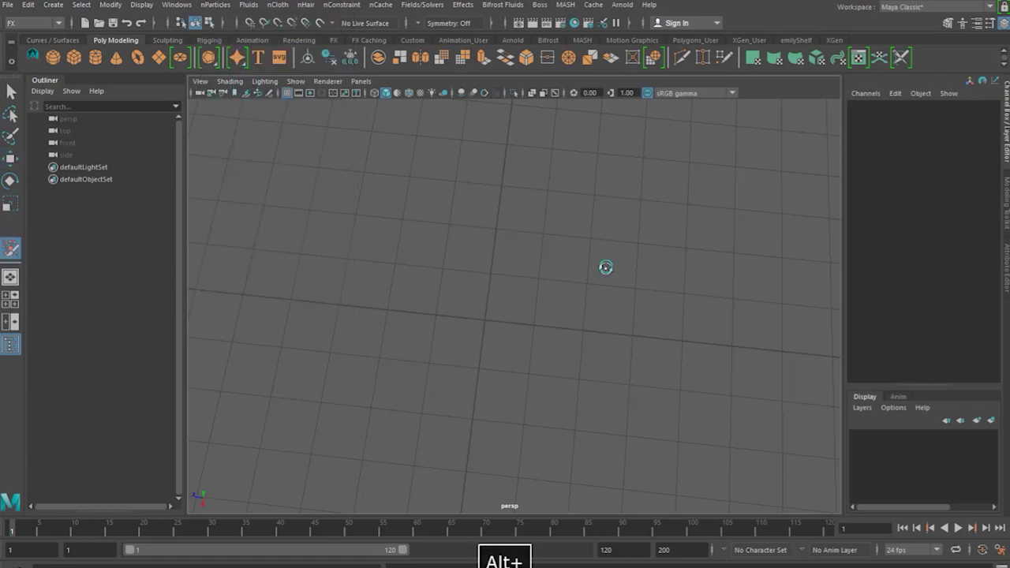
pyautogui.keyDown('alt'); pyautogui.moveTo(605, 268); pyautogui.dragTo(604, 277); pyautogui.keyUp('alt')
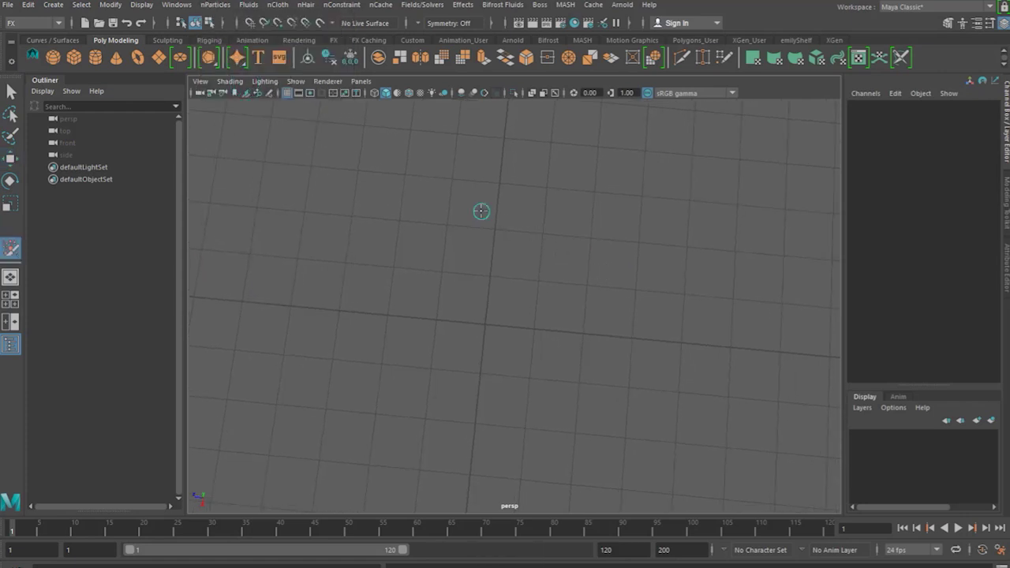
pyautogui.click(481, 211)
pyautogui.click(432, 243)
pyautogui.click(502, 257)
pyautogui.click(444, 306)
pyautogui.click(518, 305)
pyautogui.click(473, 349)
pyautogui.click(555, 348)
pyautogui.click(484, 409)
pyautogui.press('Return')
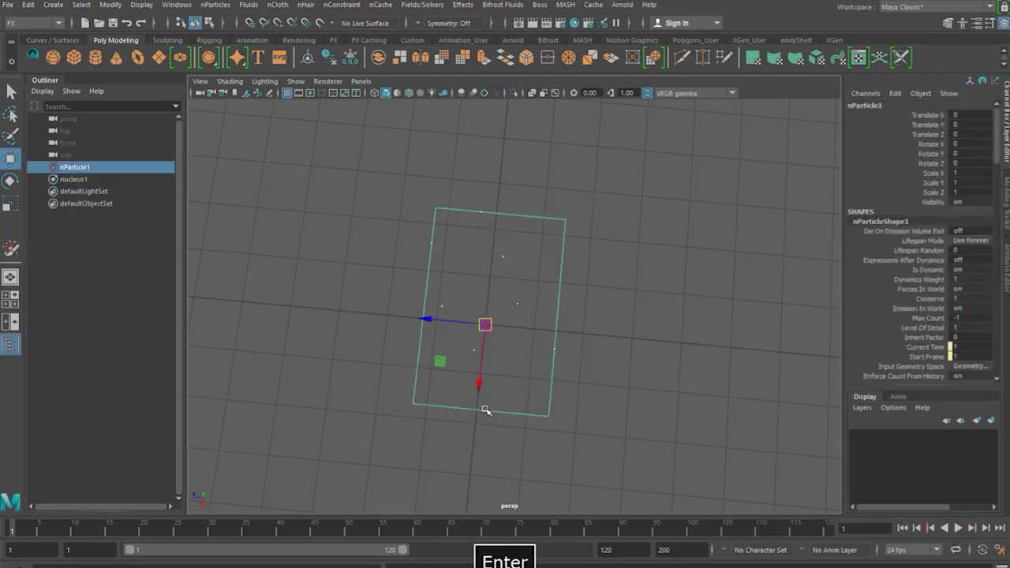
# Switch to the Modeling menu set and create a cluster on the topmost particle in particle component mode.
pyautogui.keyDown('alt'); pyautogui.moveTo(568, 294); pyautogui.dragTo(573, 316); pyautogui.keyUp('alt')
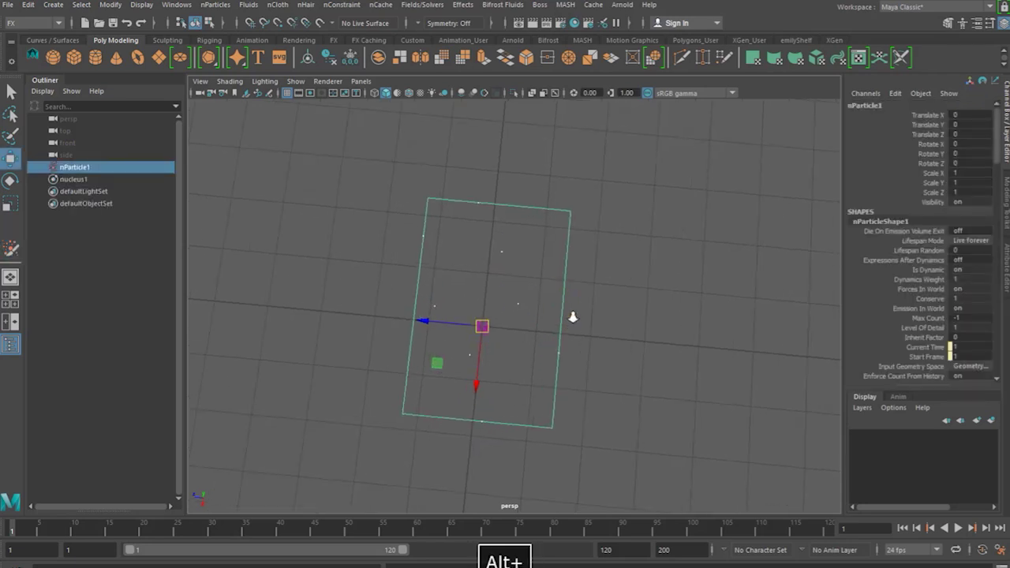
pyautogui.rightClick(475, 203)
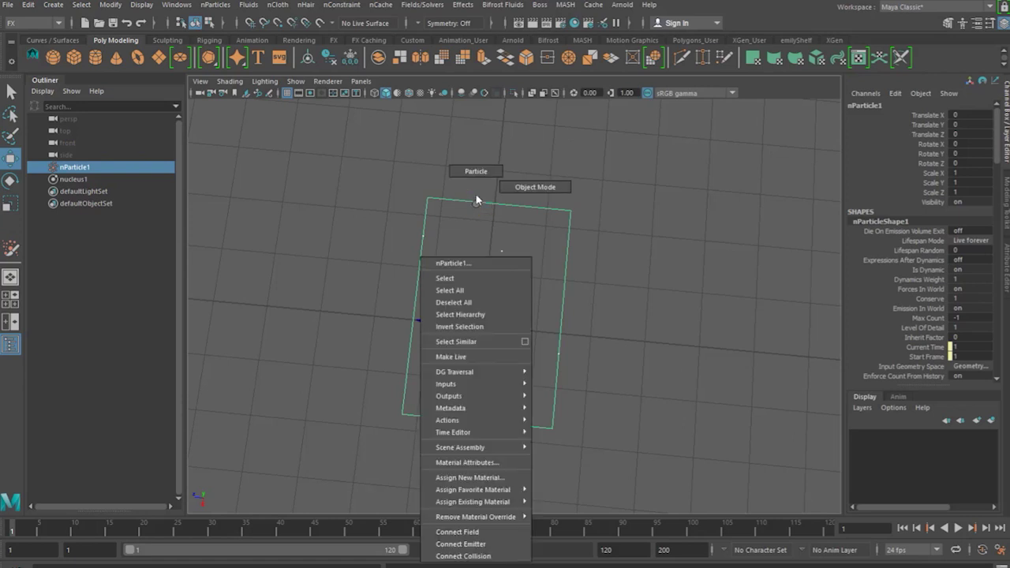
pyautogui.click(476, 171)
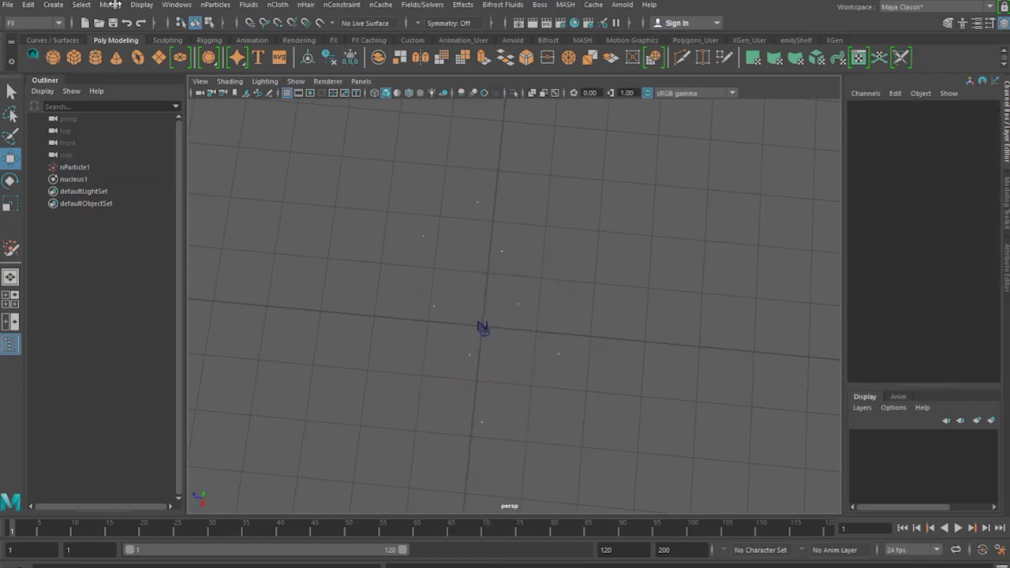
pyautogui.click(32, 22)
pyautogui.click(38, 32)
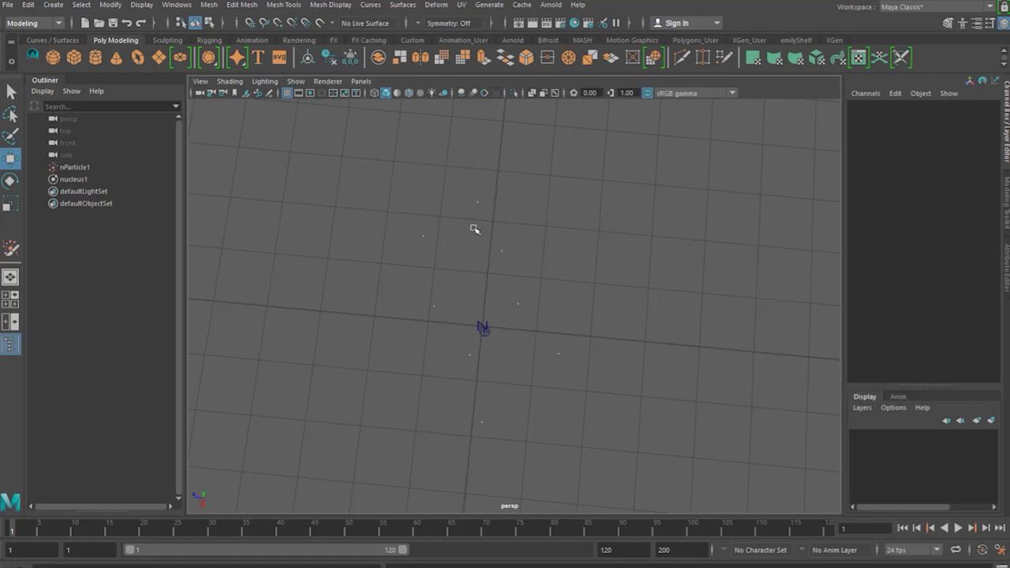
pyautogui.moveTo(455, 175); pyautogui.dragTo(499, 219)
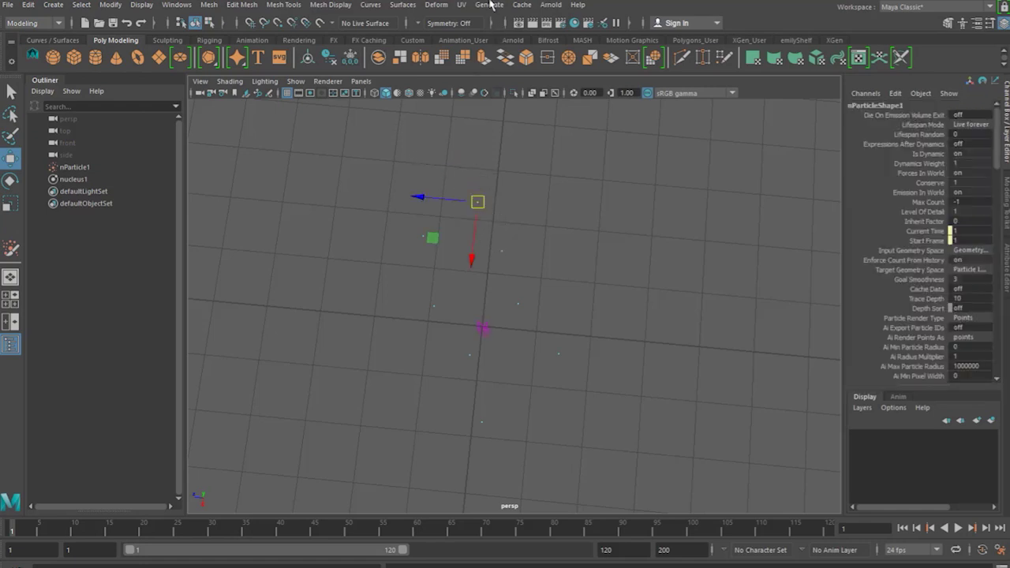
pyautogui.click(436, 5)
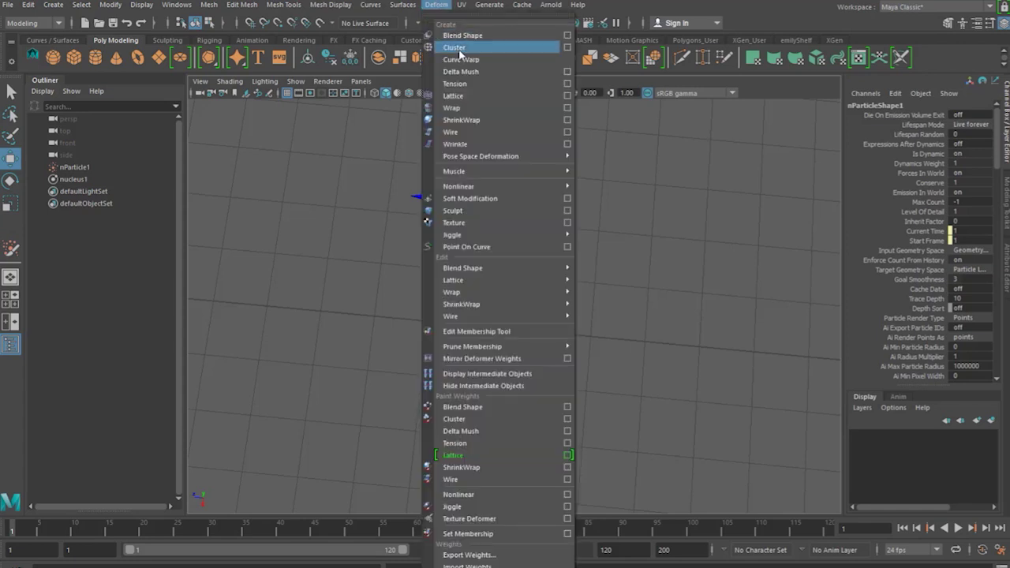
pyautogui.click(460, 49)
# Create separate clusters on the second and third particles down the right-hand column.
pyautogui.rightClick(502, 255)
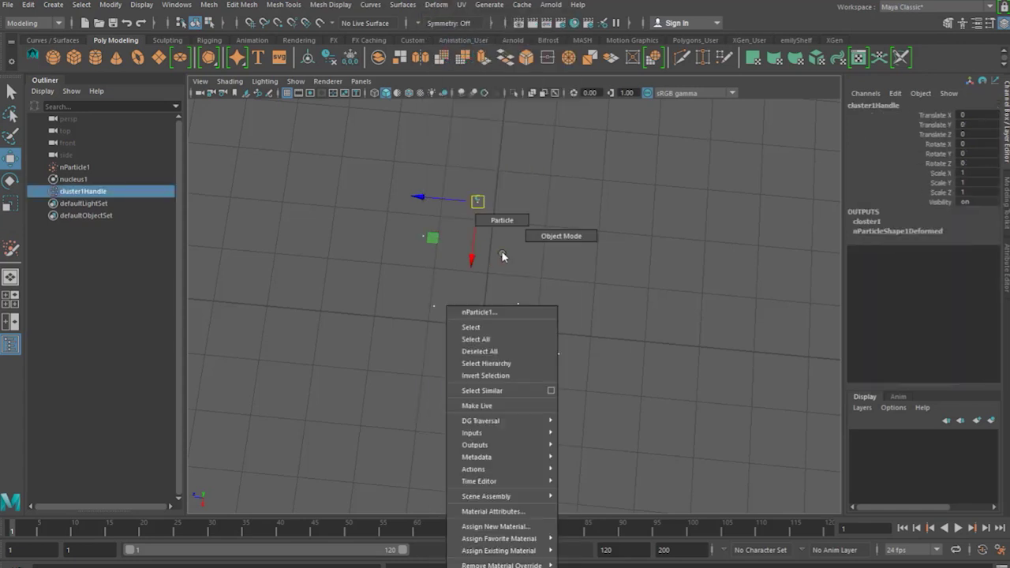
pyautogui.click(511, 224)
pyautogui.moveTo(513, 226); pyautogui.dragTo(496, 271)
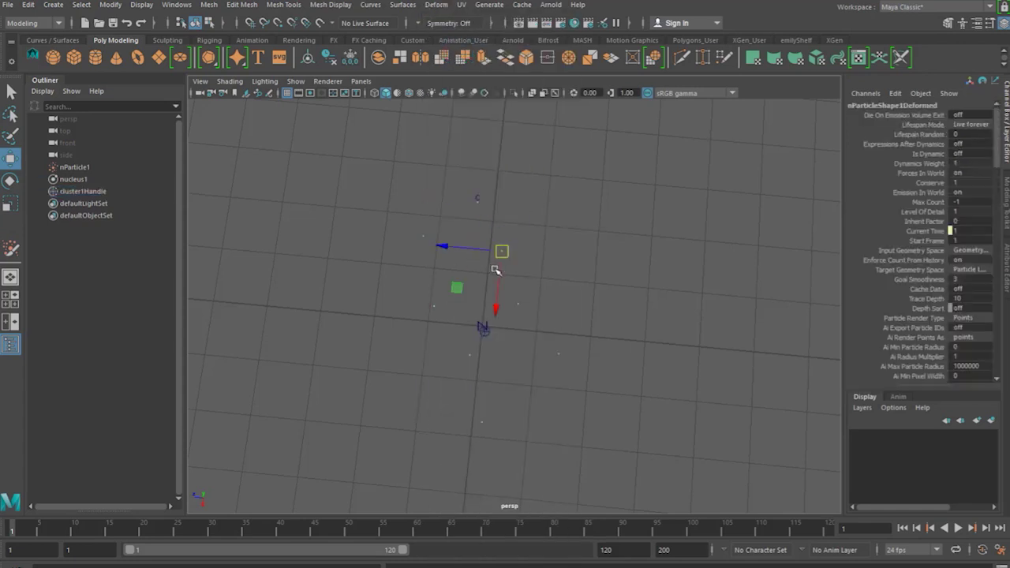
pyautogui.press('g')
pyautogui.moveTo(520, 301); pyautogui.dragTo(521, 264, button='right')
pyautogui.press('F8')
pyautogui.moveTo(520, 291); pyautogui.dragTo(515, 323)
pyautogui.press('g')
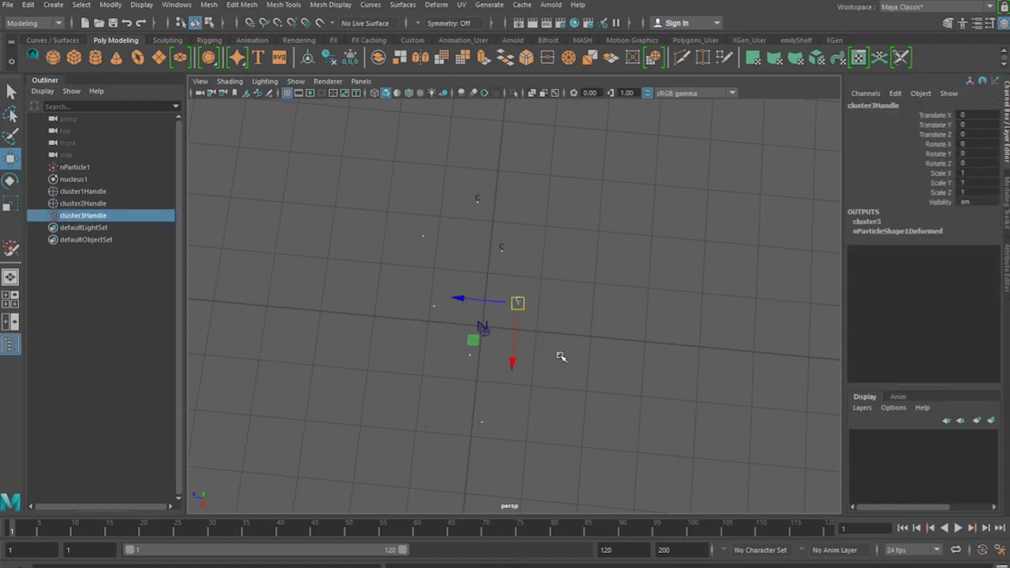
# Create separate clusters on the rightmost particle and the bottommost particle.
pyautogui.moveTo(559, 295); pyautogui.dragTo(586, 293, button='right')
pyautogui.moveTo(592, 327); pyautogui.dragTo(521, 402)
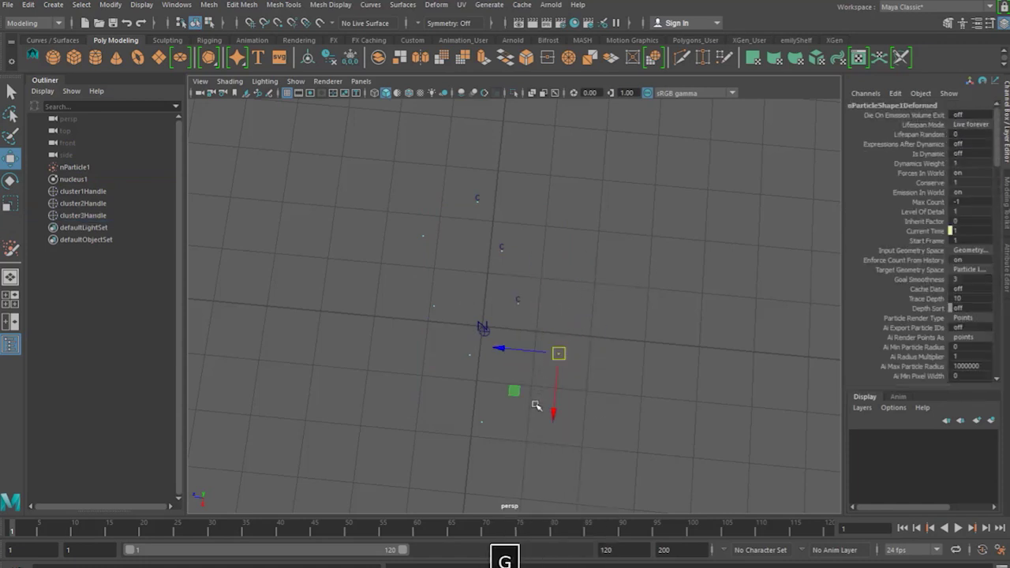
pyautogui.press('g')
pyautogui.moveTo(484, 425); pyautogui.dragTo(466, 410, button='right')
pyautogui.moveTo(466, 410); pyautogui.dragTo(502, 439)
pyautogui.moveTo(483, 428); pyautogui.dragTo(477, 381, button='right')
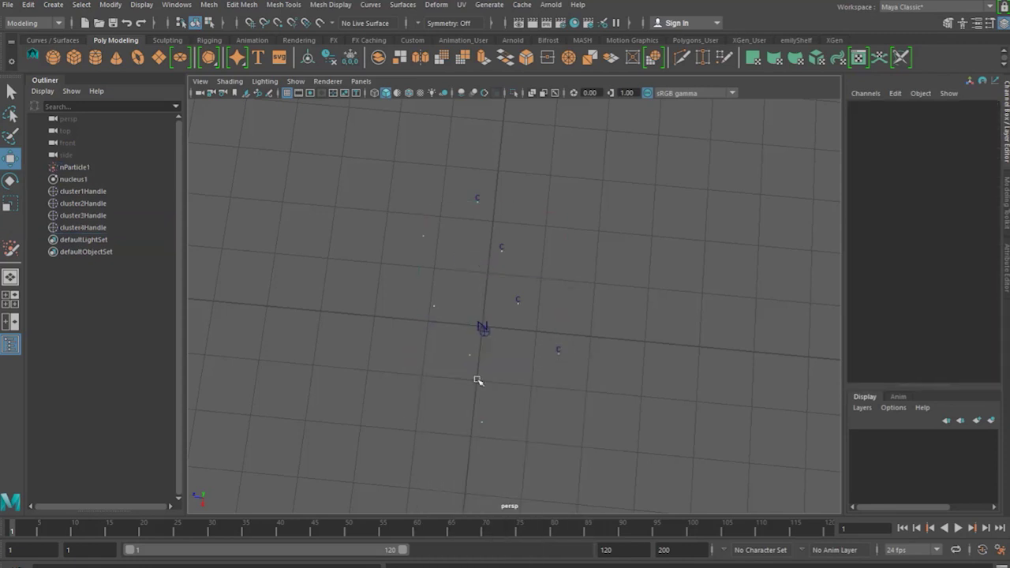
pyautogui.moveTo(462, 413); pyautogui.dragTo(504, 436)
pyautogui.press('g')
# Create a separate cluster on each of the three remaining particles in the left-hand column.
pyautogui.moveTo(467, 294); pyautogui.dragTo(417, 269, button='right')
pyautogui.click(470, 354)
pyautogui.press('g')
pyautogui.click(433, 305)
pyautogui.press('g')
pyautogui.moveTo(417, 232); pyautogui.dragTo(419, 207, button='right')
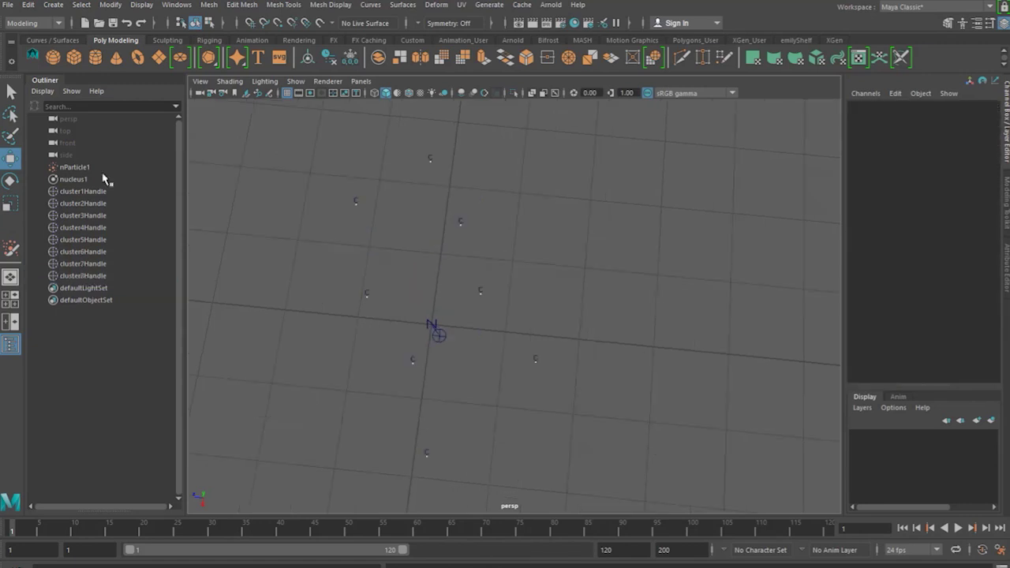
# Hide nucleus1 and convert nParticle1 to polygons.
pyautogui.click(73, 180)
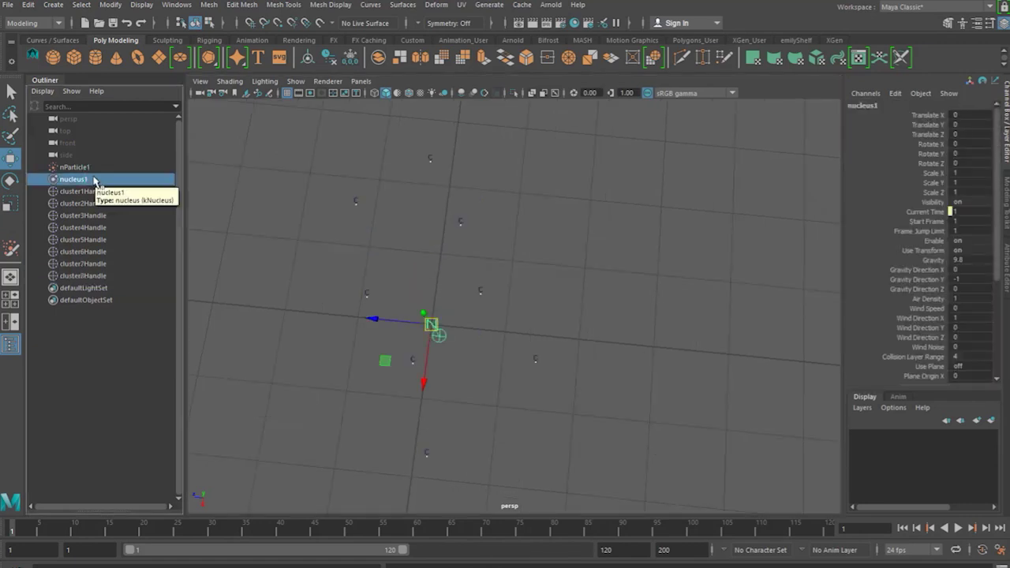
pyautogui.hotkey('ctrl', 'h')
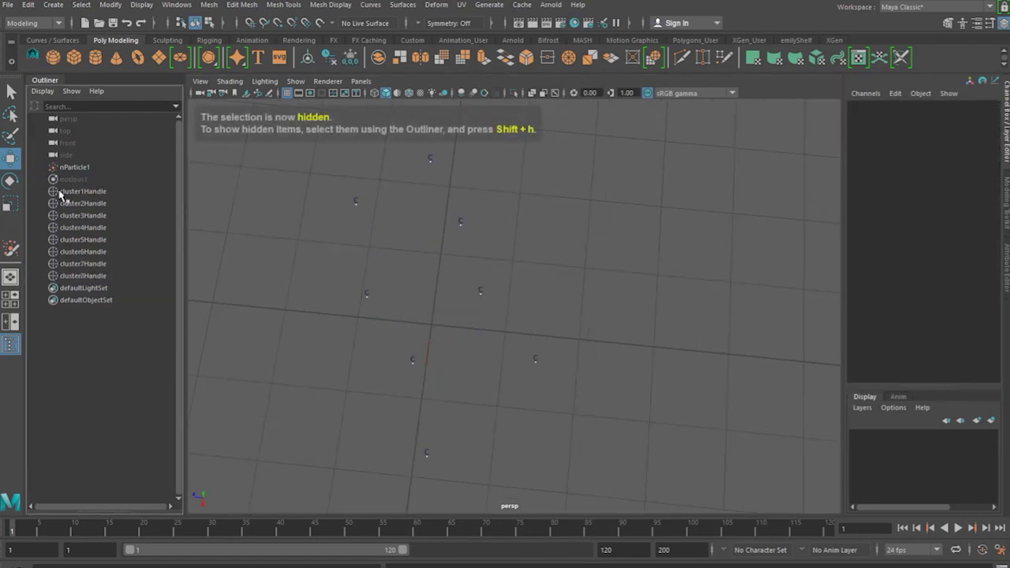
pyautogui.click(73, 167)
pyautogui.click(109, 5)
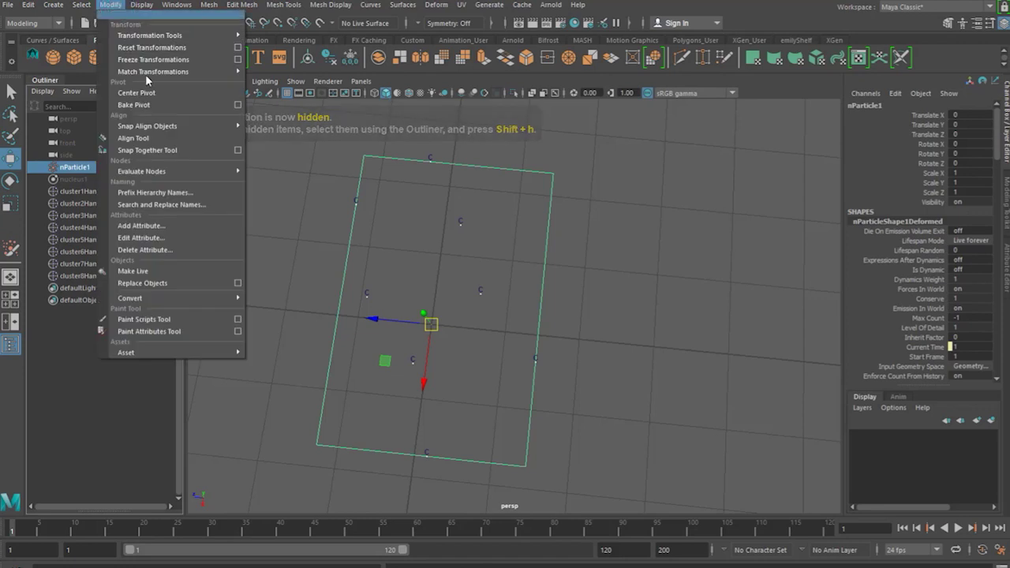
pyautogui.moveTo(195, 298)
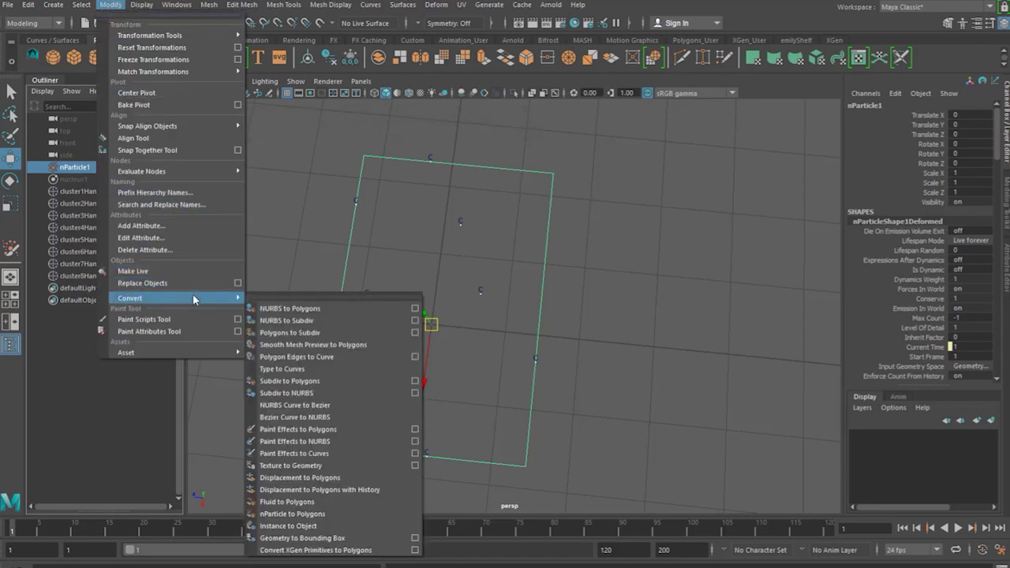
pyautogui.click(336, 515)
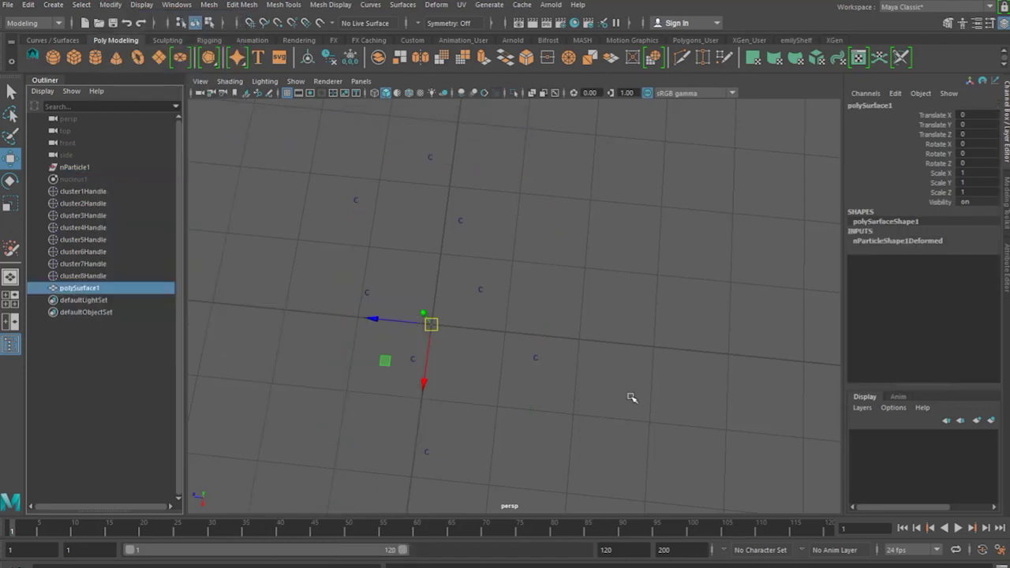
# In nParticleShape1Deformed's output mesh settings, set Threshold to about 0.176 and Blobby Radius Scale to about 5.659.
pyautogui.keyDown('alt'); pyautogui.moveTo(603, 358); pyautogui.dragTo(635, 327); pyautogui.keyUp('alt')
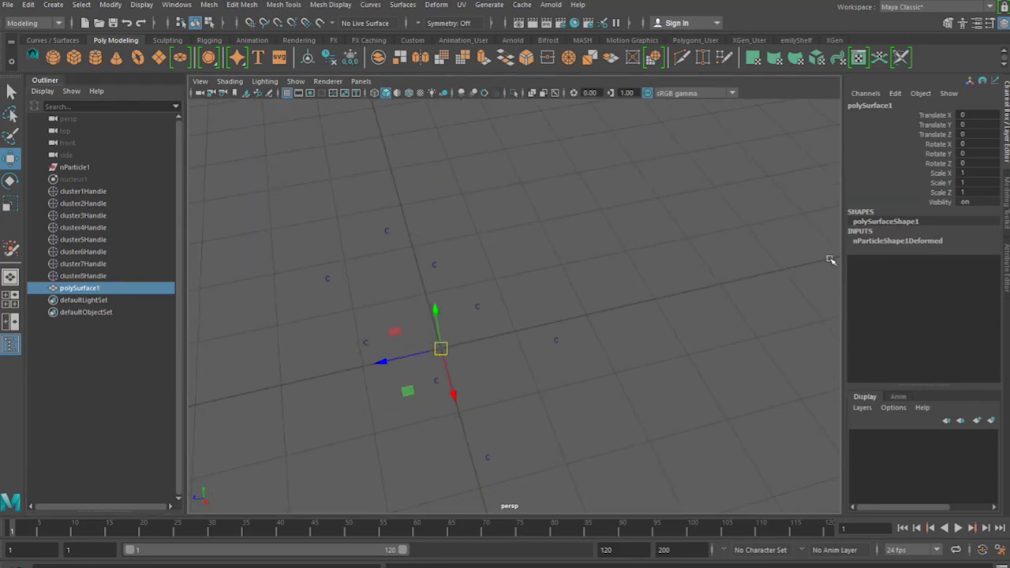
pyautogui.click(1007, 261)
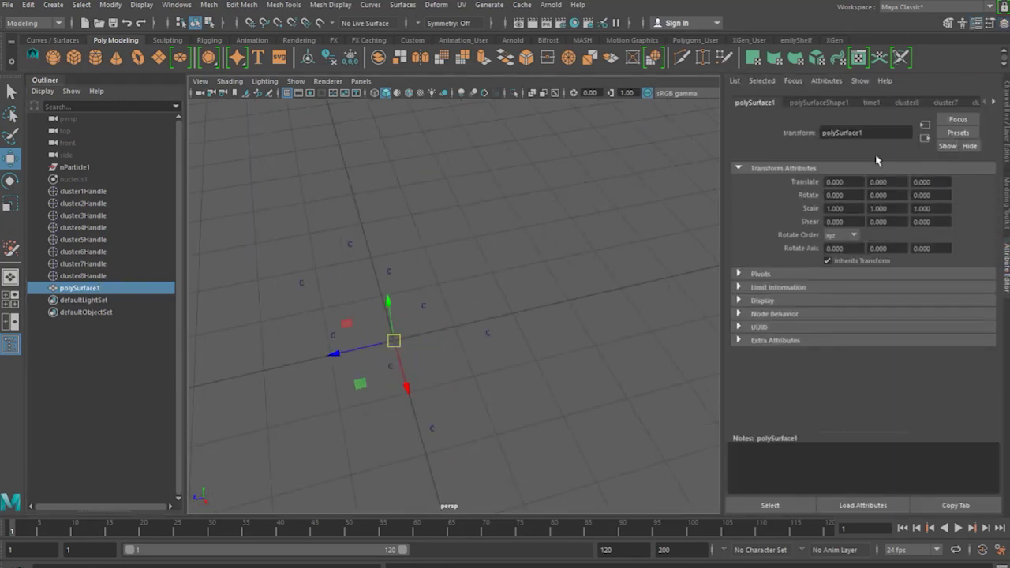
pyautogui.click(993, 104)
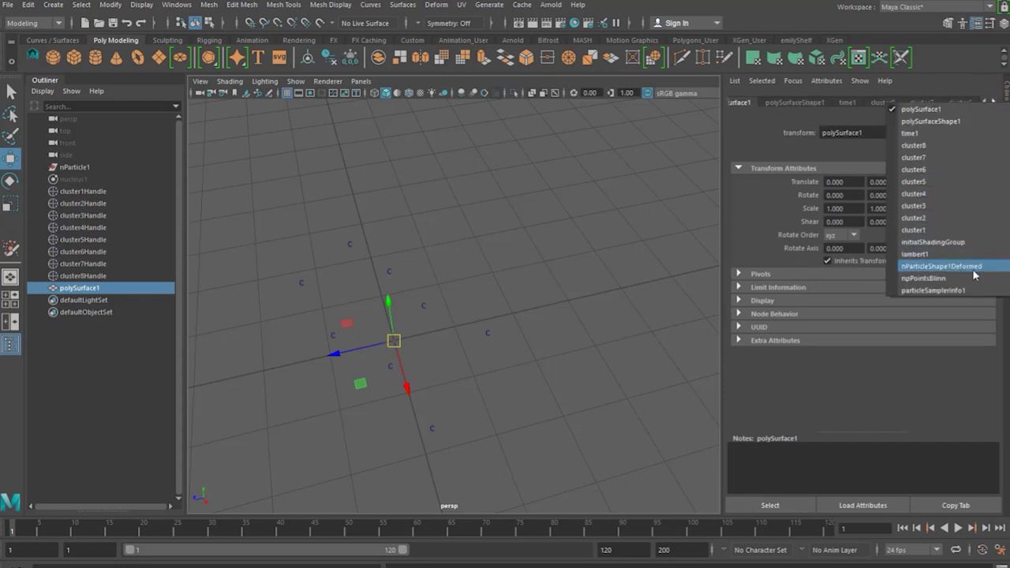
pyautogui.click(943, 267)
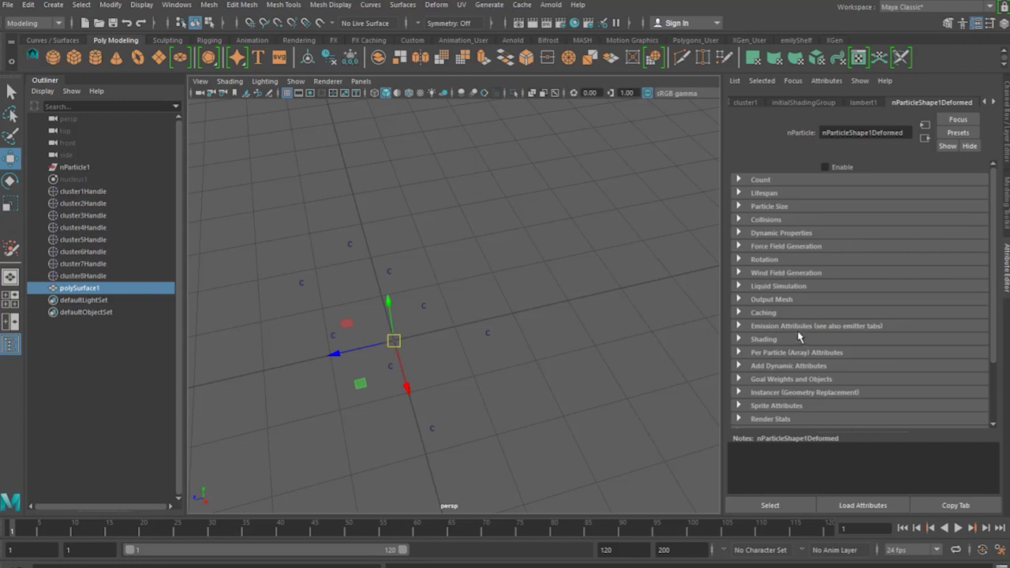
pyautogui.click(789, 301)
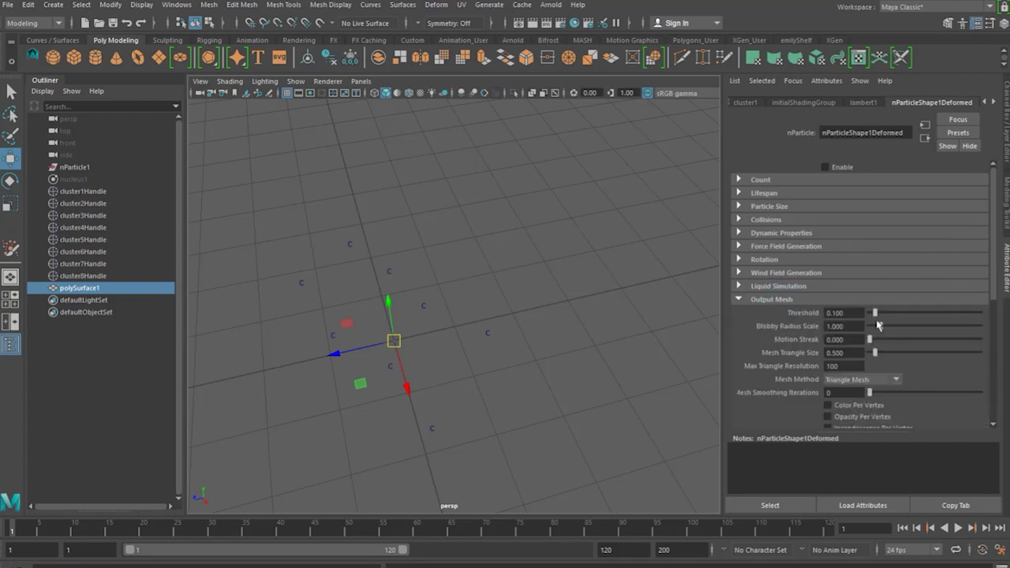
pyautogui.moveTo(875, 313)
pyautogui.mouseDown()
pyautogui.moveTo(934, 326)
pyautogui.moveTo(877, 326)
pyautogui.mouseUp()
pyautogui.moveTo(871, 315); pyautogui.dragTo(933, 328)
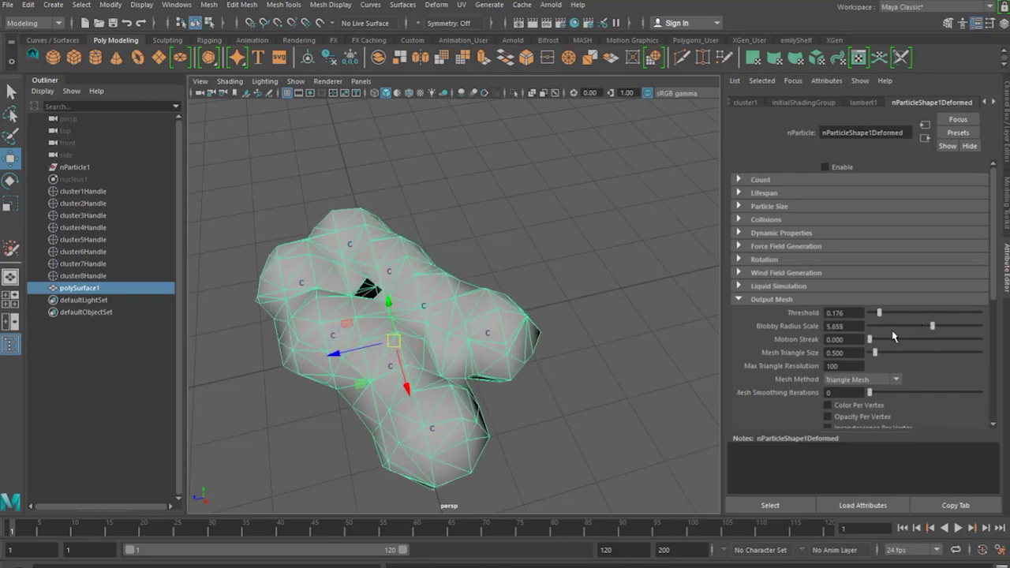
# Refine the blobby surface by setting its Mesh Triangle Size to 0.07, and deselect it.
pyautogui.moveTo(874, 351); pyautogui.dragTo(870, 353)
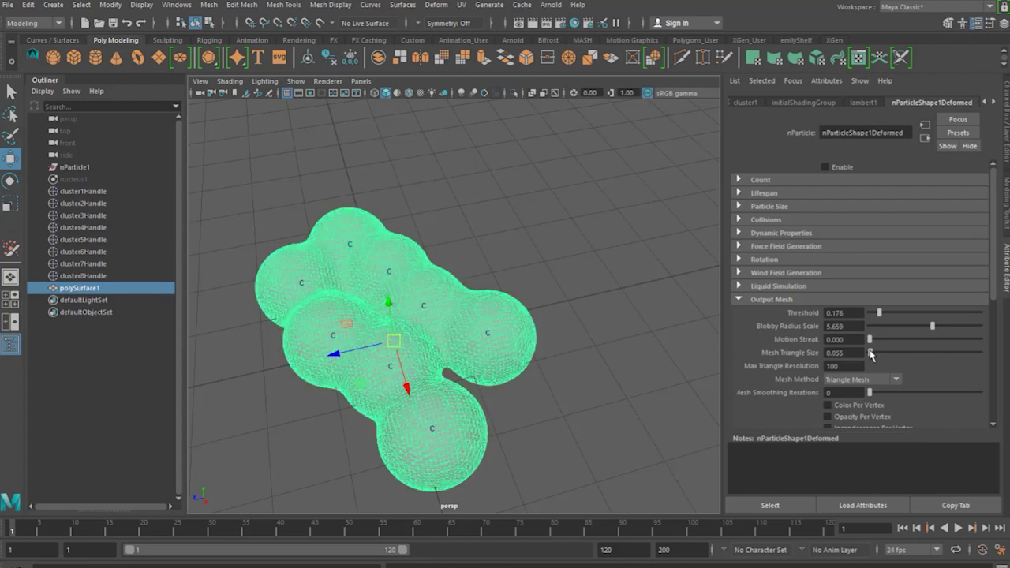
pyautogui.click(860, 353)
pyautogui.press('BackSpace')
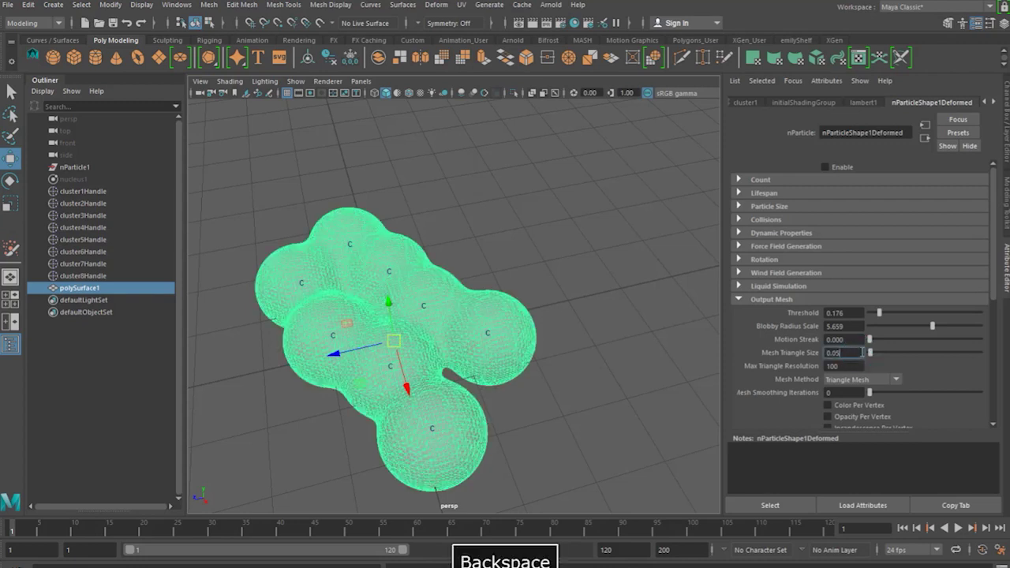
pyautogui.write('7')
pyautogui.press('Return')
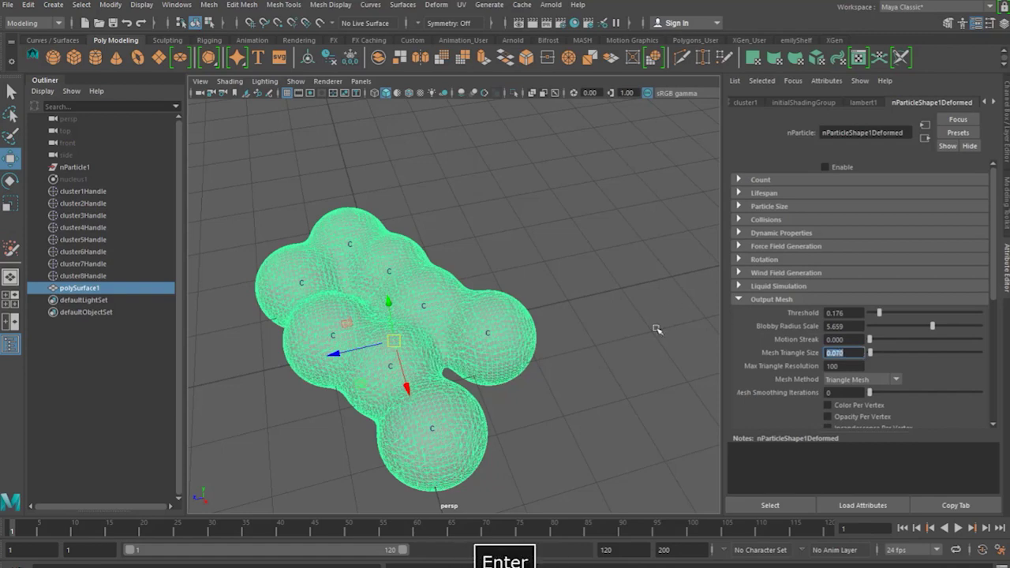
pyautogui.keyDown('alt'); pyautogui.moveTo(609, 360); pyautogui.dragTo(562, 357); pyautogui.keyUp('alt')
pyautogui.click(534, 364)
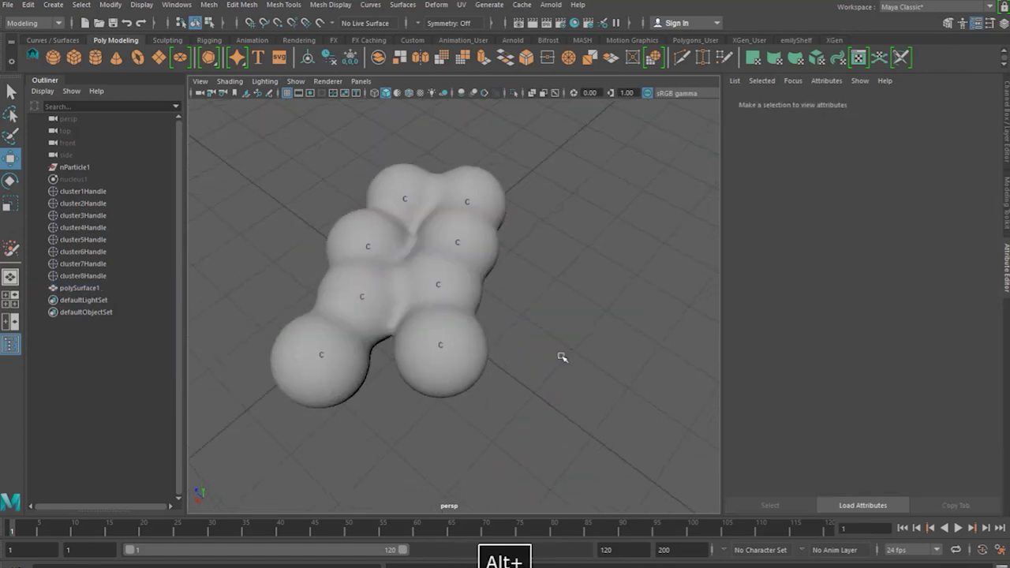
pyautogui.keyDown('alt'); pyautogui.moveTo(605, 395); pyautogui.dragTo(614, 406); pyautogui.keyUp('alt')
# Move cluster1Handle so that its particle overlaps a neighbouring particle, and clear the selection.
pyautogui.click(105, 193)
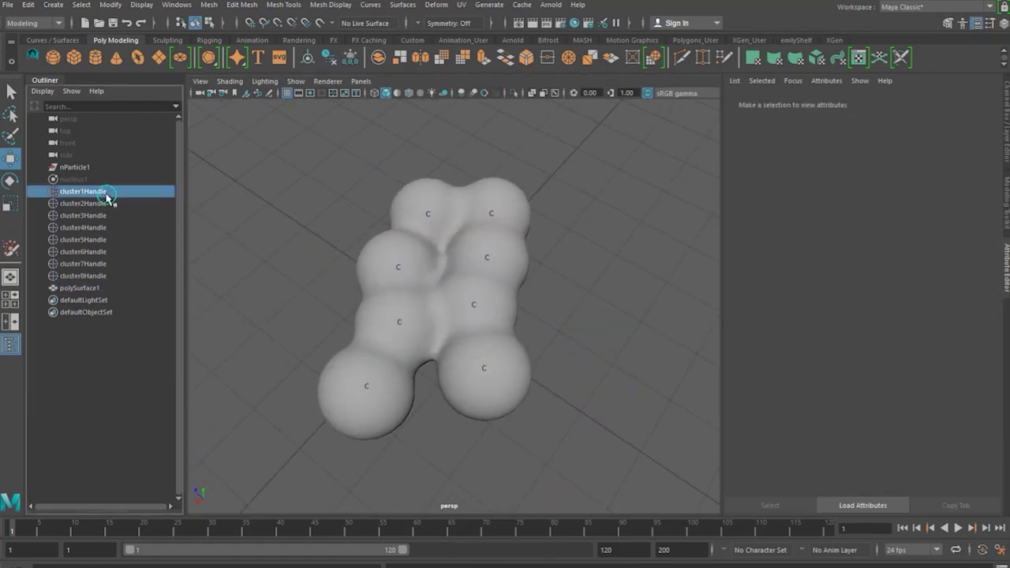
pyautogui.keyDown('alt'); pyautogui.moveTo(474, 248); pyautogui.dragTo(515, 347); pyautogui.keyUp('alt')
pyautogui.keyDown('alt'); pyautogui.moveTo(465, 387); pyautogui.dragTo(403, 381); pyautogui.keyUp('alt')
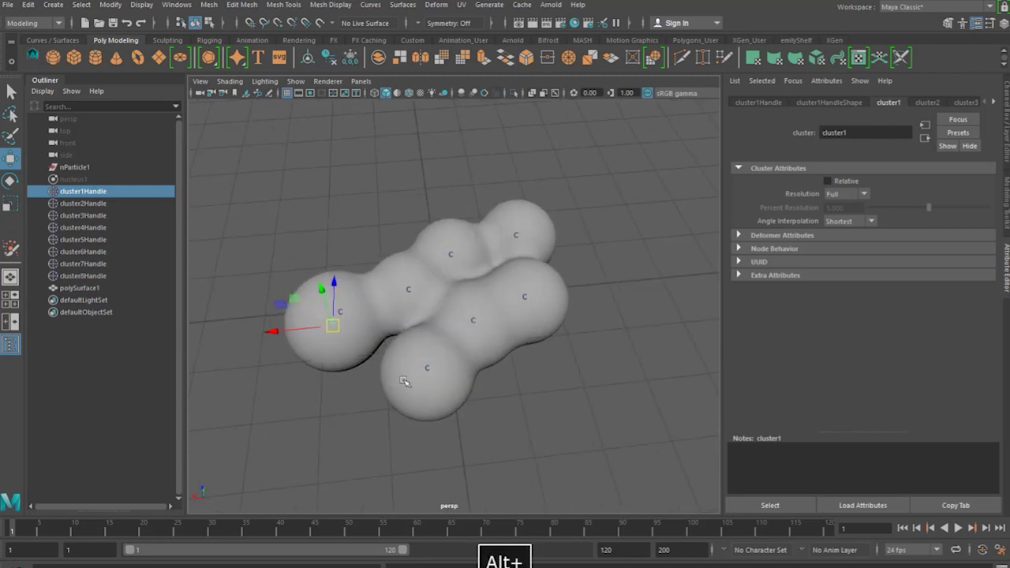
pyautogui.click(126, 359)
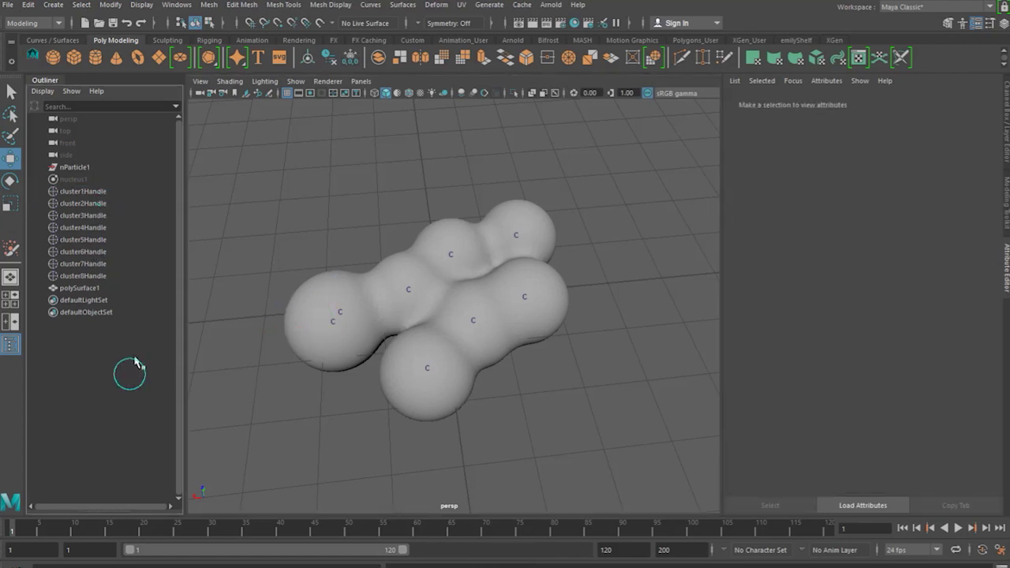
# Gather all eight cluster handles at the grid origin so their particles merge into a single sphere.
pyautogui.click(102, 192)
pyautogui.keyDown('shift'); pyautogui.click(100, 276); pyautogui.keyUp('shift')
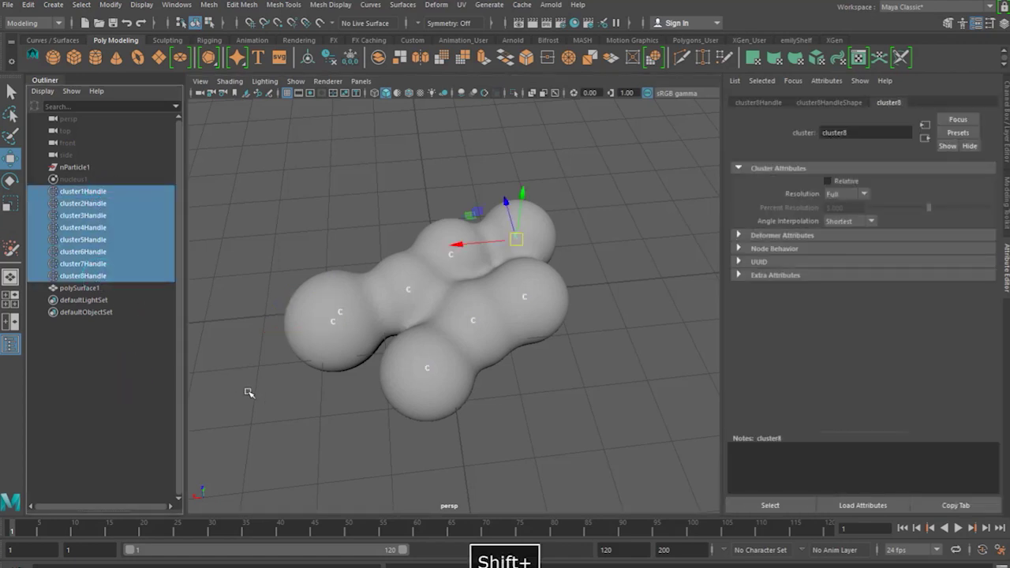
pyautogui.click(34, 58)
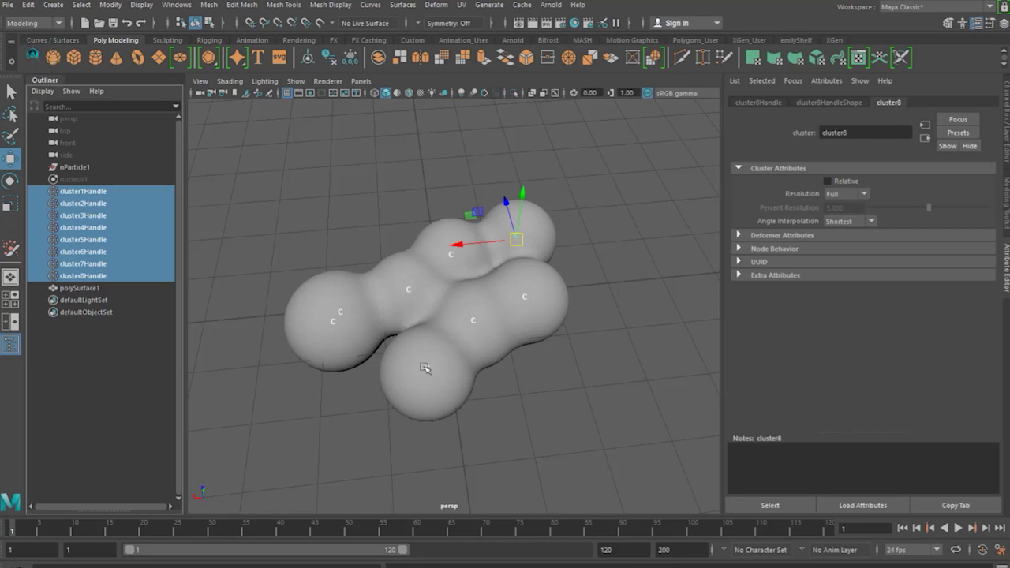
pyautogui.keyDown('alt'); pyautogui.moveTo(524, 395); pyautogui.dragTo(503, 342); pyautogui.keyUp('alt')
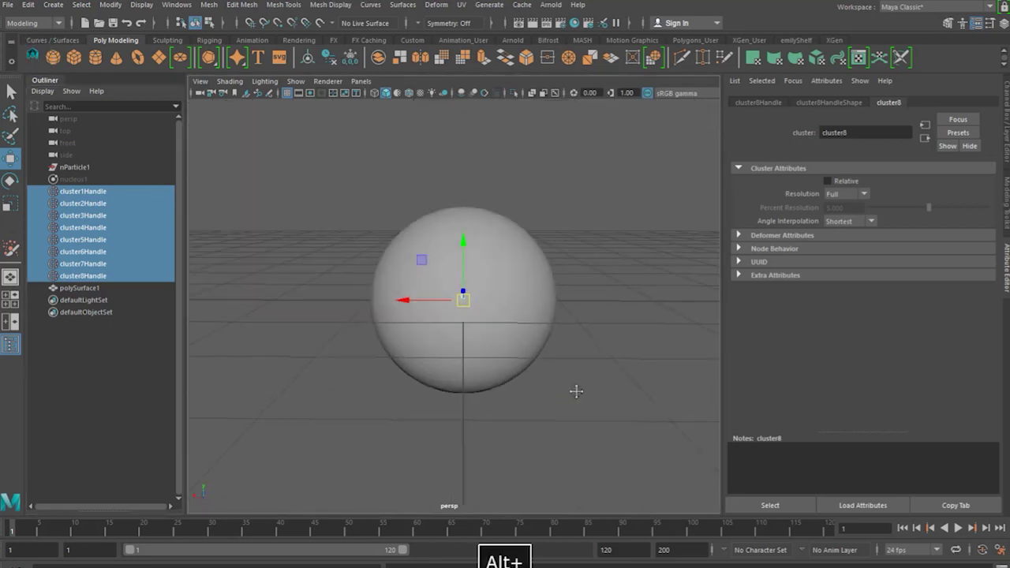
pyautogui.keyDown('alt'); pyautogui.moveTo(552, 413); pyautogui.dragTo(549, 397); pyautogui.keyUp('alt')
pyautogui.click(549, 397)
pyautogui.keyDown('alt'); pyautogui.moveTo(640, 393); pyautogui.dragTo(567, 423); pyautogui.keyUp('alt')
# Group cluster1Handle with cluster2Handle, and cluster3Handle with cluster4Handle.
pyautogui.click(82, 191)
pyautogui.keyDown('shift'); pyautogui.click(83, 206); pyautogui.keyUp('shift')
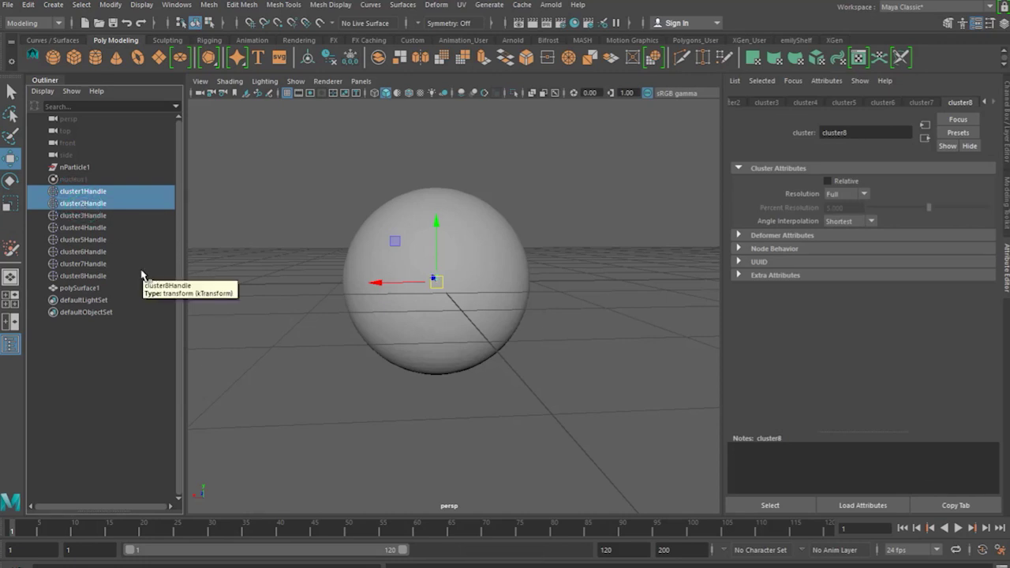
pyautogui.hotkey('ctrl', 'g')
pyautogui.click(87, 192)
pyautogui.keyDown('shift'); pyautogui.click(95, 203); pyautogui.keyUp('shift')
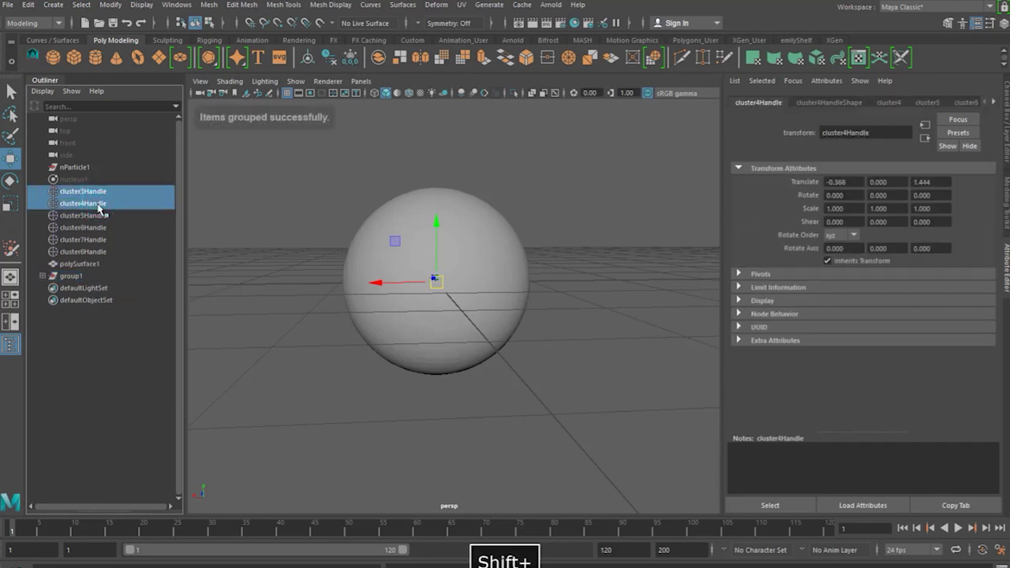
pyautogui.hotkey('ctrl', 'g')
# Group cluster5Handle with cluster6Handle, and cluster7Handle with cluster8Handle.
pyautogui.click(95, 192)
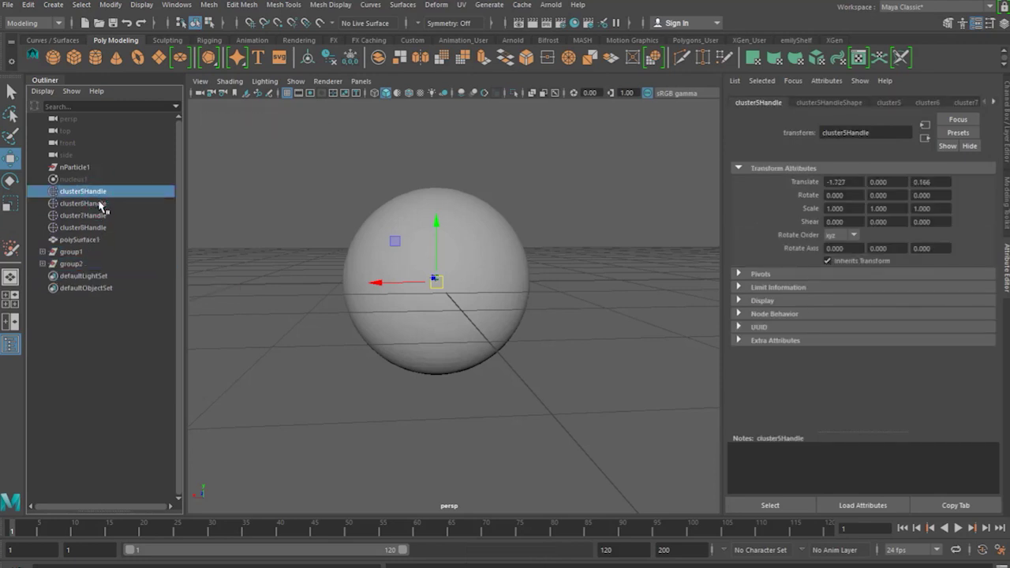
pyautogui.keyDown('shift'); pyautogui.click(101, 204); pyautogui.keyUp('shift')
pyautogui.hotkey('ctrl', 'g')
pyautogui.click(86, 192)
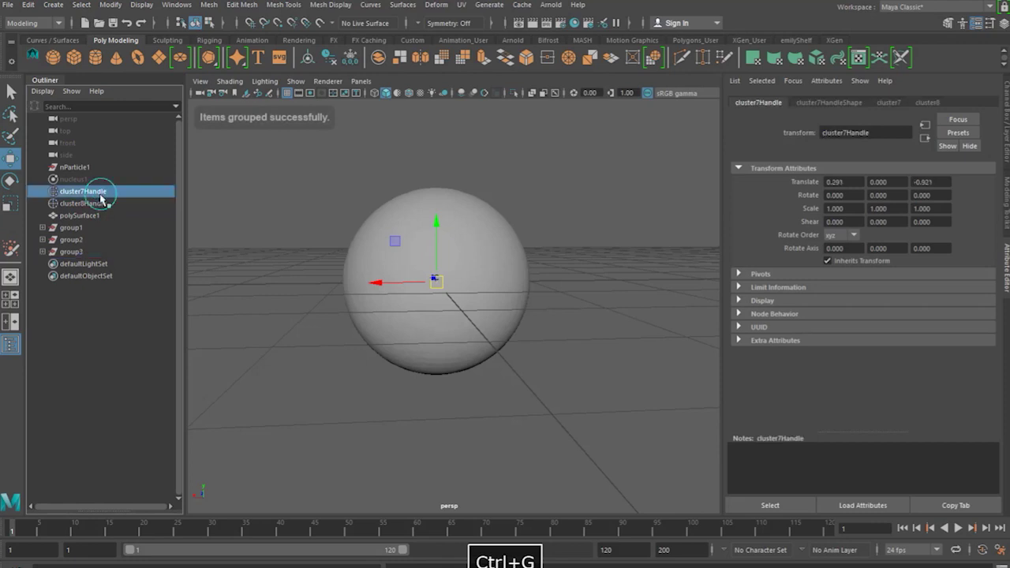
pyautogui.keyDown('shift'); pyautogui.click(100, 203); pyautogui.keyUp('shift')
pyautogui.hotkey('ctrl', 'g')
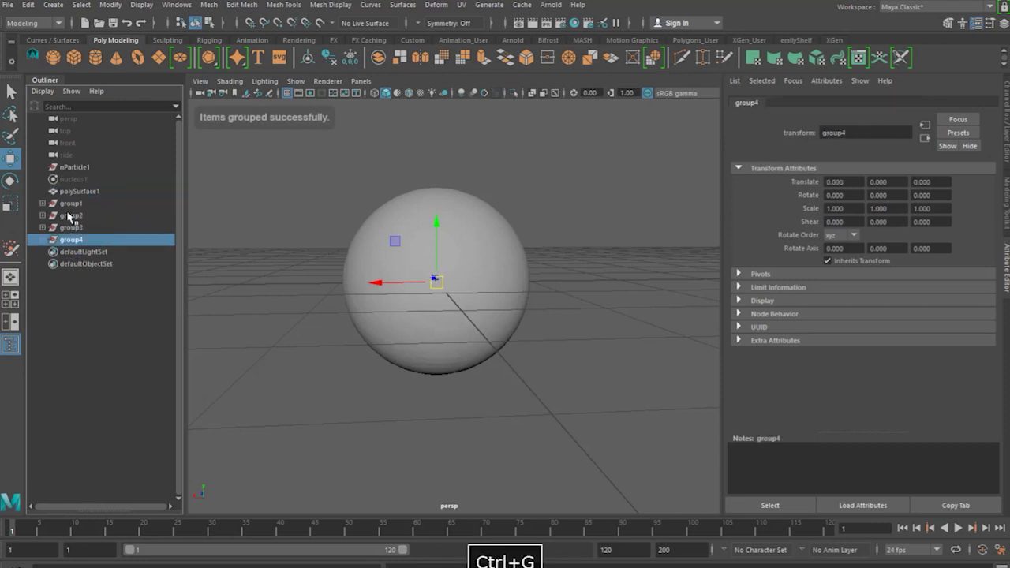
# Set keyframes on the transforms of group1 and group2 at frame 1.
pyautogui.click(79, 204)
pyautogui.moveTo(422, 367)
pyautogui.keyDown('alt'); pyautogui.mouseDown()
pyautogui.moveTo(403, 361)
pyautogui.moveTo(412, 363)
pyautogui.mouseUp(); pyautogui.keyUp('alt')
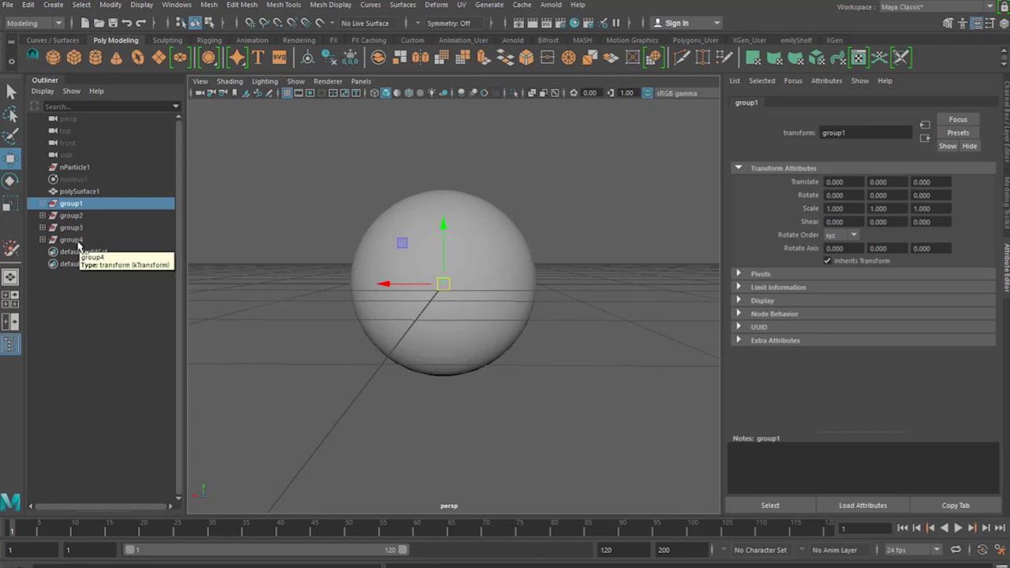
pyautogui.click(75, 217)
pyautogui.press('s')
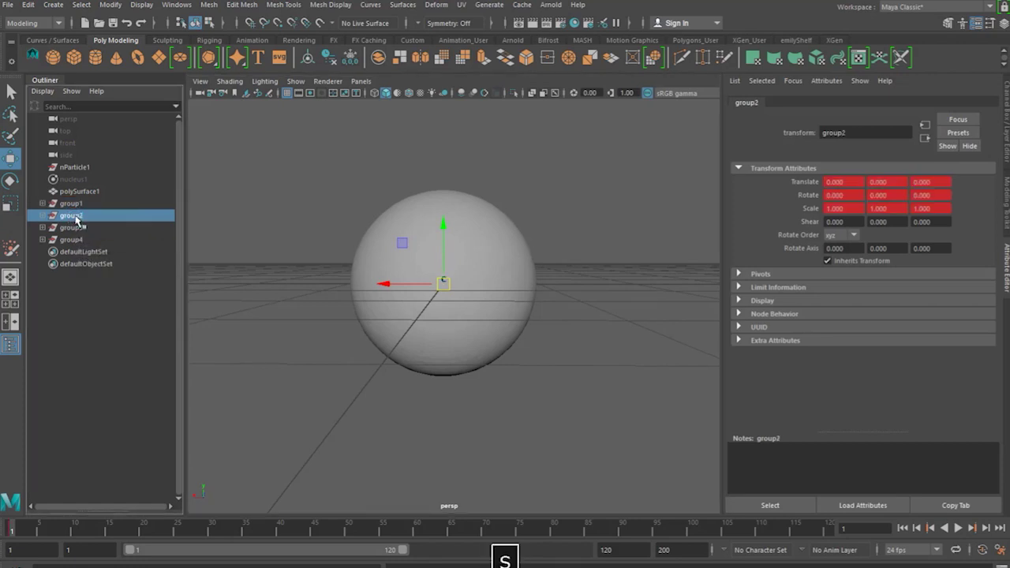
pyautogui.click(71, 204)
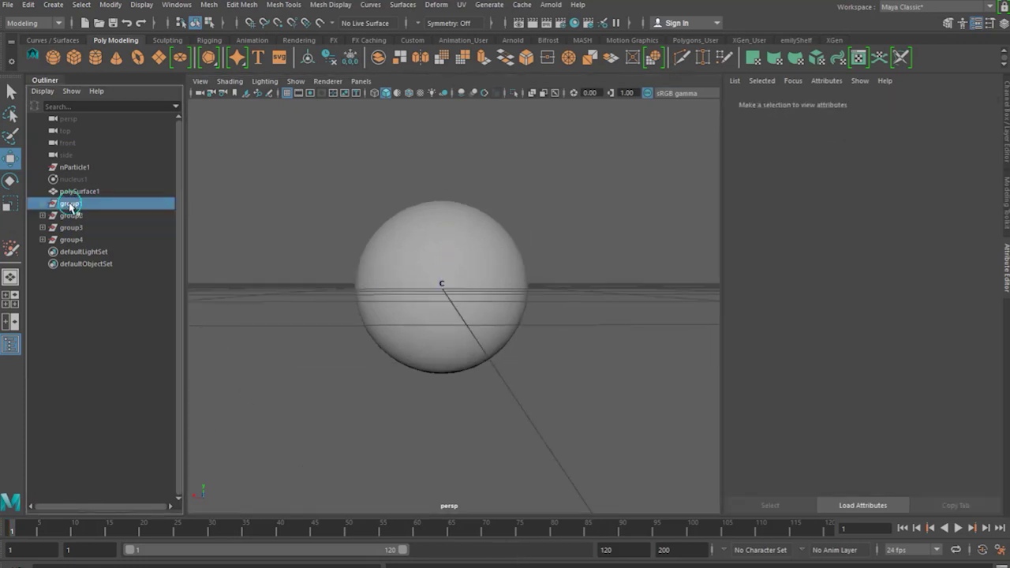
pyautogui.keyDown('shift'); pyautogui.click(83, 217); pyautogui.keyUp('shift')
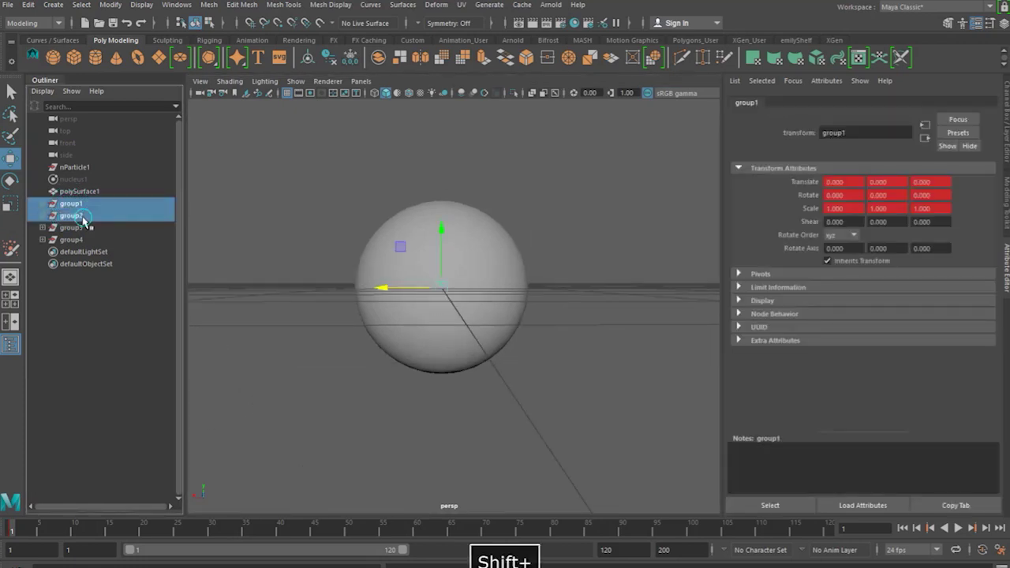
pyautogui.keyDown('alt'); pyautogui.moveTo(361, 361); pyautogui.dragTo(363, 367); pyautogui.keyUp('alt')
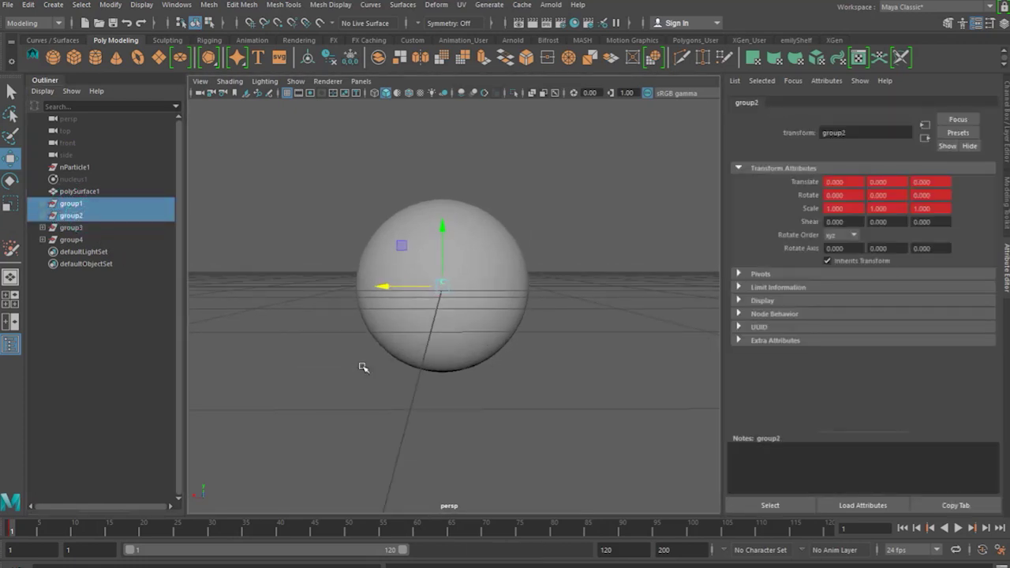
# Set keyframes on the transforms of group3 and group4 at frame 1.
pyautogui.click(71, 227)
pyautogui.keyDown('shift'); pyautogui.click(85, 240); pyautogui.keyUp('shift')
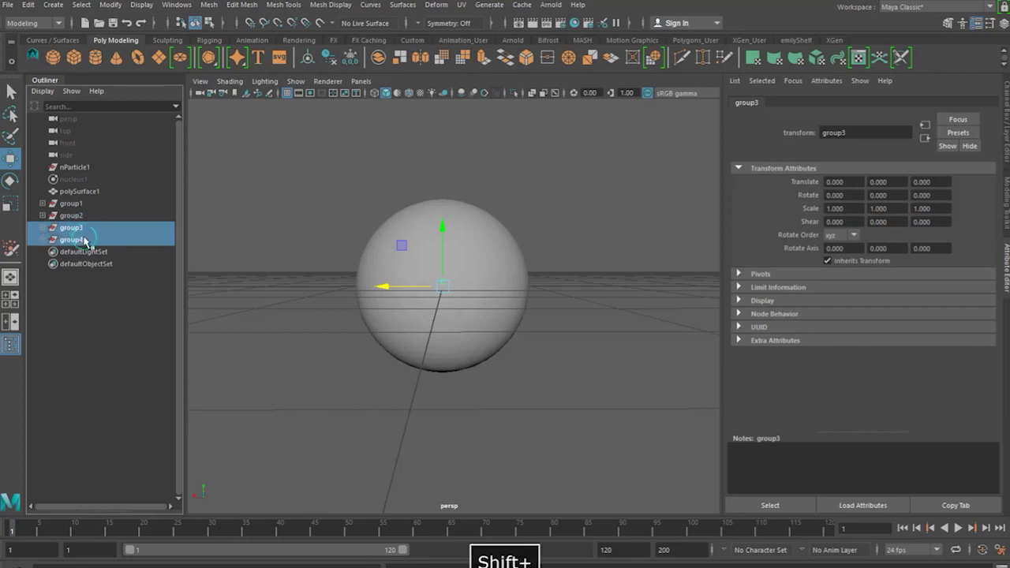
pyautogui.press('s')
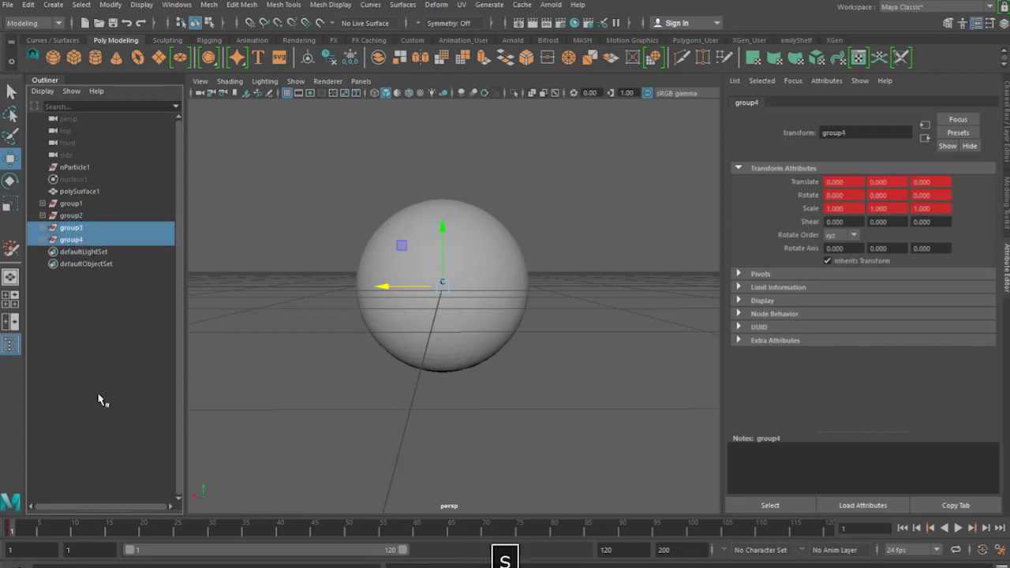
# Try to pull the groups apart at frame 1, moving group1 and group2 about 0.893 in X and group3 and group4 about -1.087.
pyautogui.click(85, 203)
pyautogui.keyDown('shift'); pyautogui.click(79, 215); pyautogui.keyUp('shift')
pyautogui.moveTo(395, 289); pyautogui.dragTo(315, 287)
pyautogui.click(75, 227)
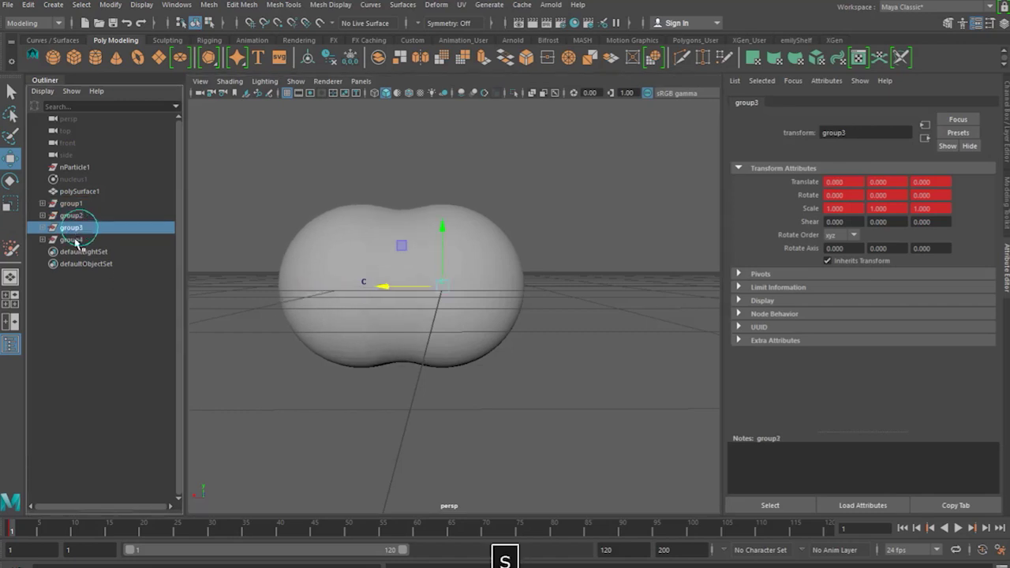
pyautogui.keyDown('shift'); pyautogui.click(75, 239); pyautogui.keyUp('shift')
pyautogui.moveTo(382, 290); pyautogui.dragTo(473, 298)
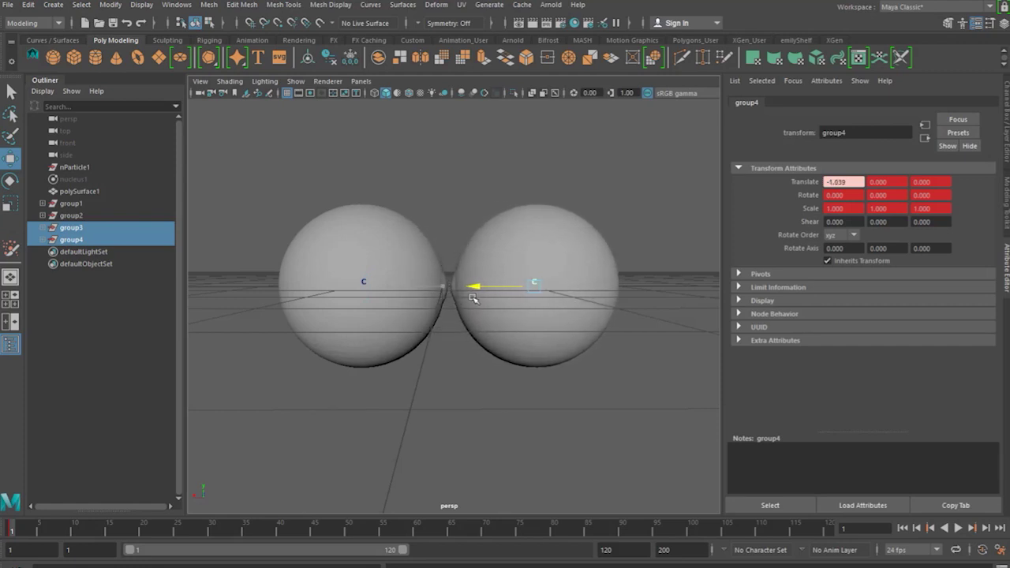
pyautogui.keyDown('alt'); pyautogui.moveTo(499, 334); pyautogui.dragTo(544, 369); pyautogui.keyUp('alt')
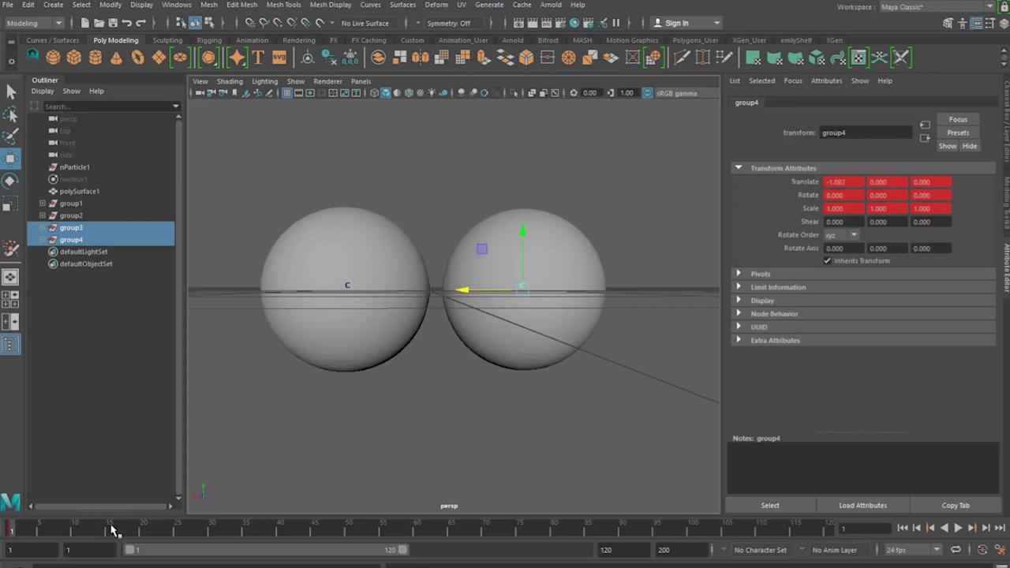
# Undo the X moves of group3 and group4 and of group1 and group2.
pyautogui.hotkey('ctrl', 'z')
pyautogui.hotkey('ctrl', 'z')
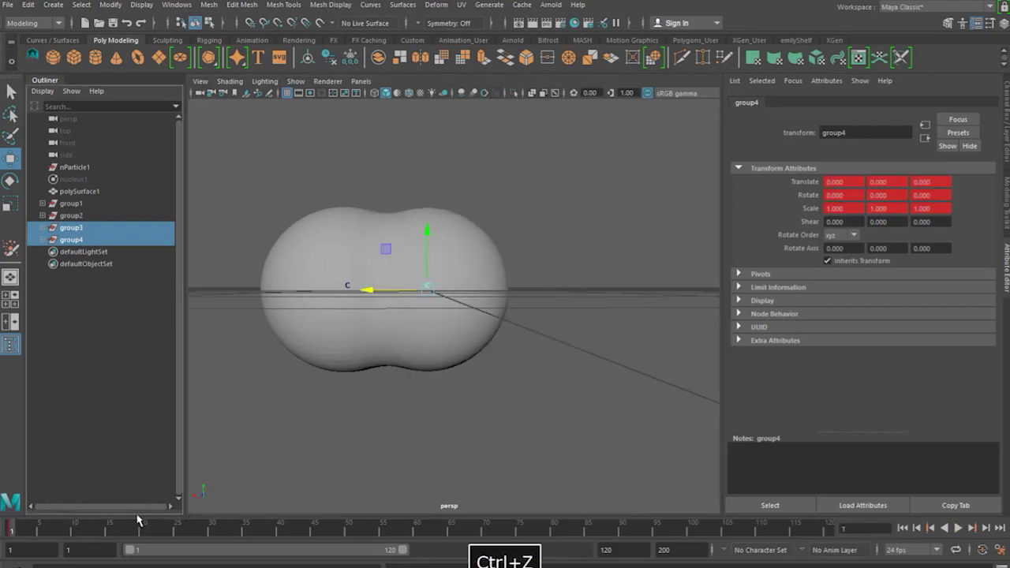
pyautogui.hotkey('ctrl', 'z')
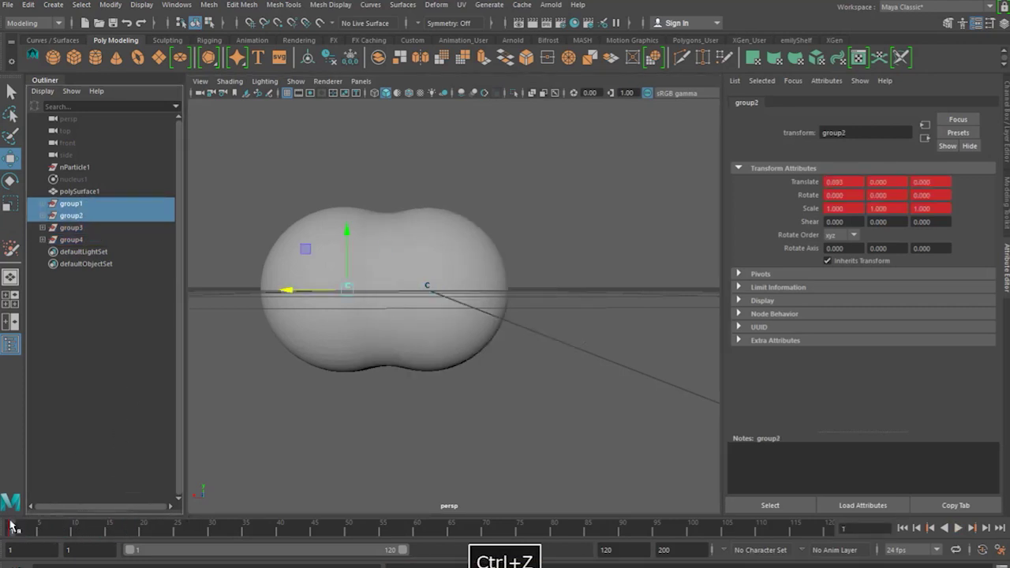
pyautogui.hotkey('alt', 'v')
pyautogui.click(13, 529)
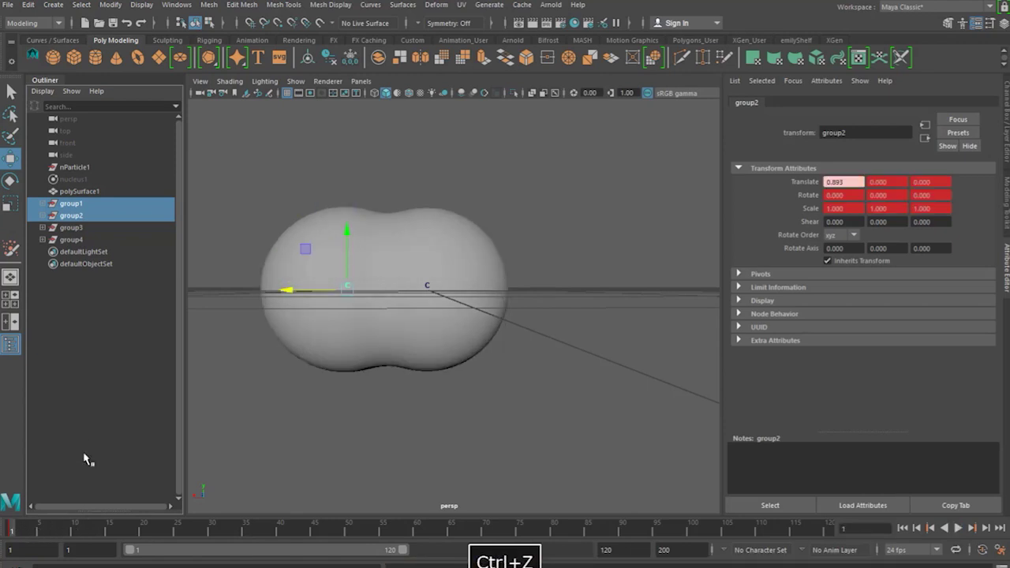
pyautogui.hotkey('ctrl', 'z')
pyautogui.keyDown('alt'); pyautogui.moveTo(335, 406); pyautogui.dragTo(348, 383); pyautogui.keyUp('alt')
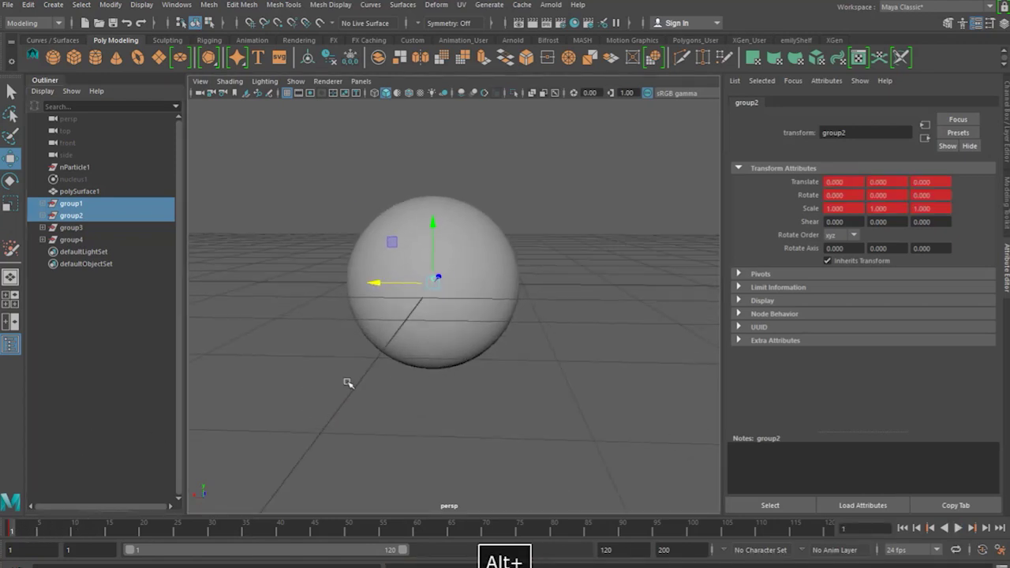
# Scrub the timeline between frames 12 and 20 to review how the sphere splits in two.
pyautogui.click(93, 345)
pyautogui.click(75, 179)
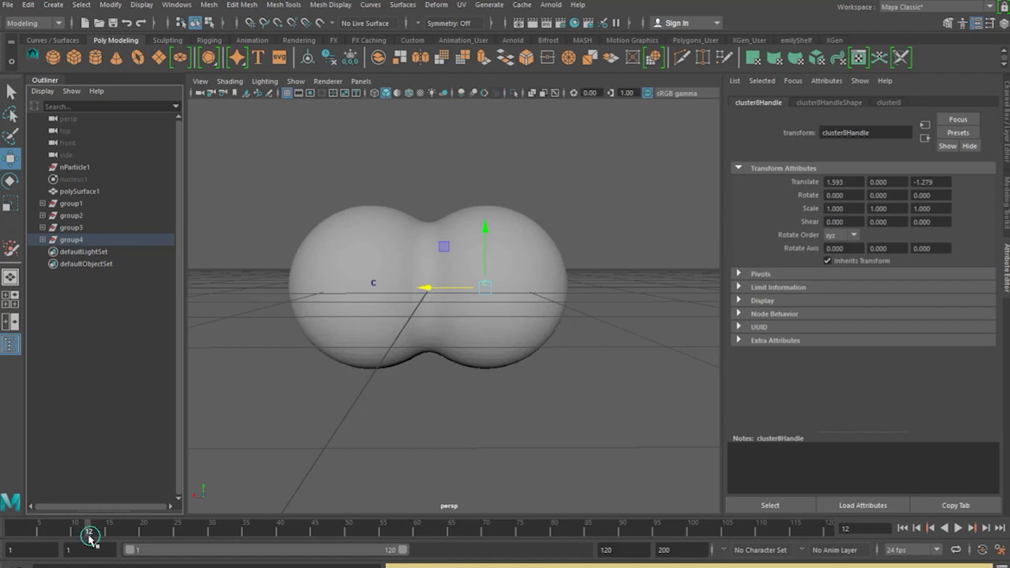
pyautogui.moveTo(91, 536); pyautogui.dragTo(148, 535)
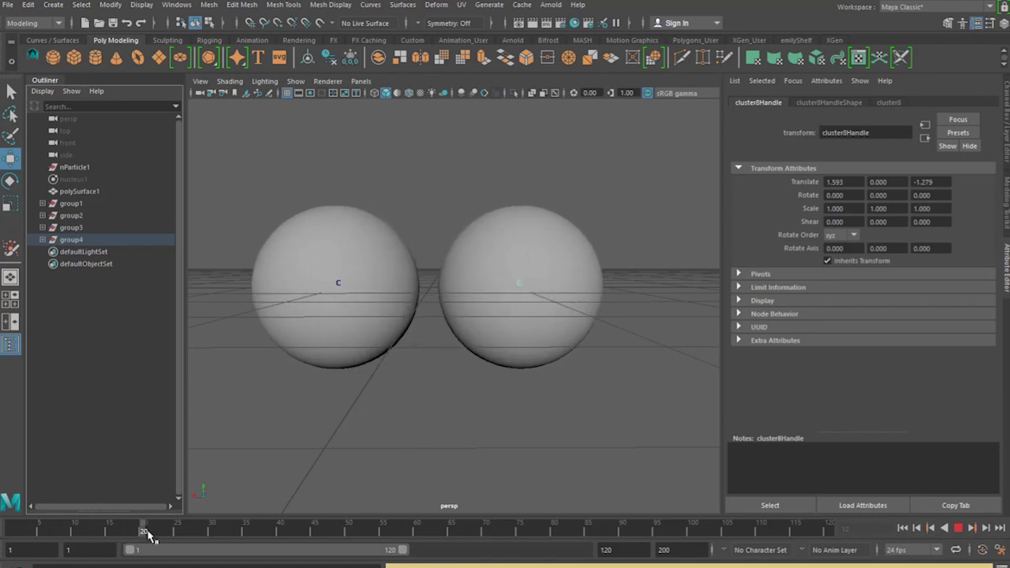
pyautogui.keyDown('alt'); pyautogui.moveTo(360, 433); pyautogui.dragTo(352, 463, button='middle'); pyautogui.keyUp('alt')
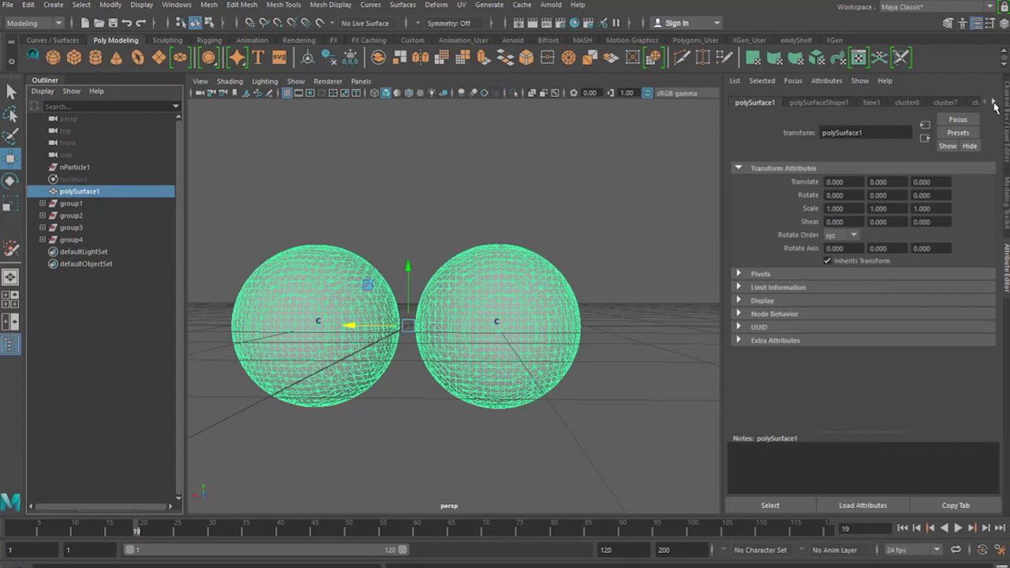
# Key the Blobby Radius Scale of nParticleShape1Deformed at frame 19, raising it to 5.769.
pyautogui.click(994, 104)
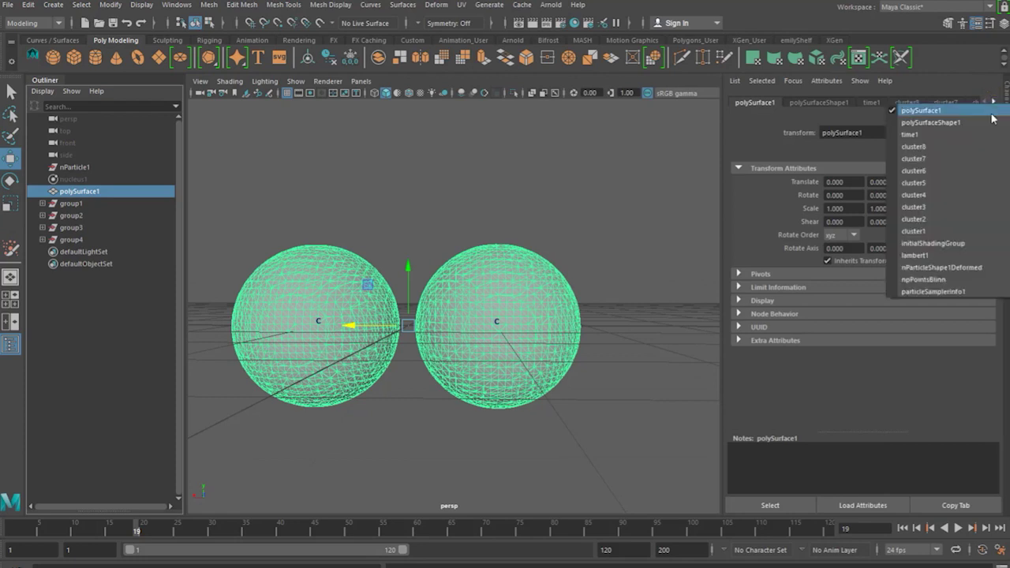
pyautogui.click(940, 268)
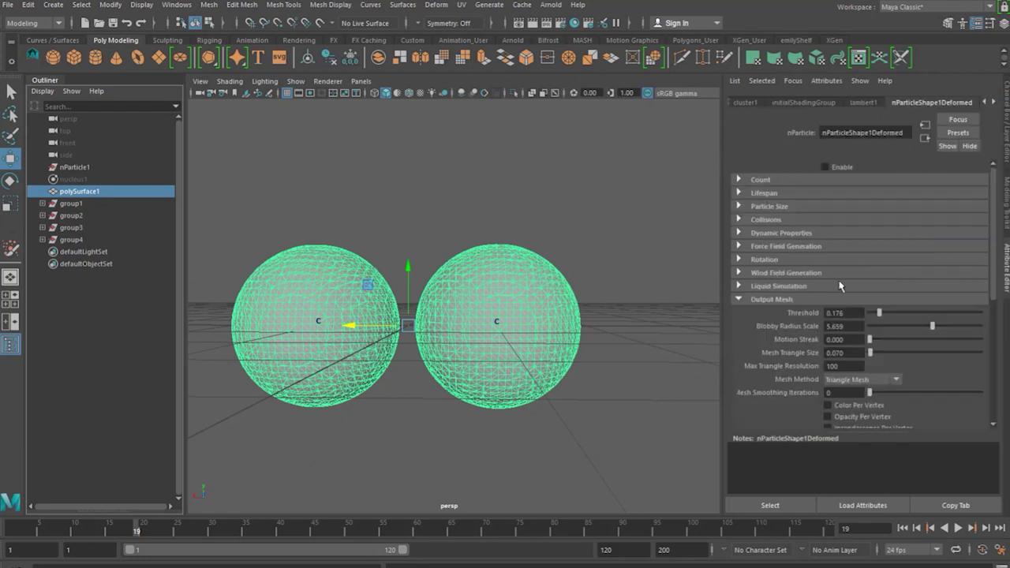
pyautogui.moveTo(933, 330); pyautogui.dragTo(934, 331)
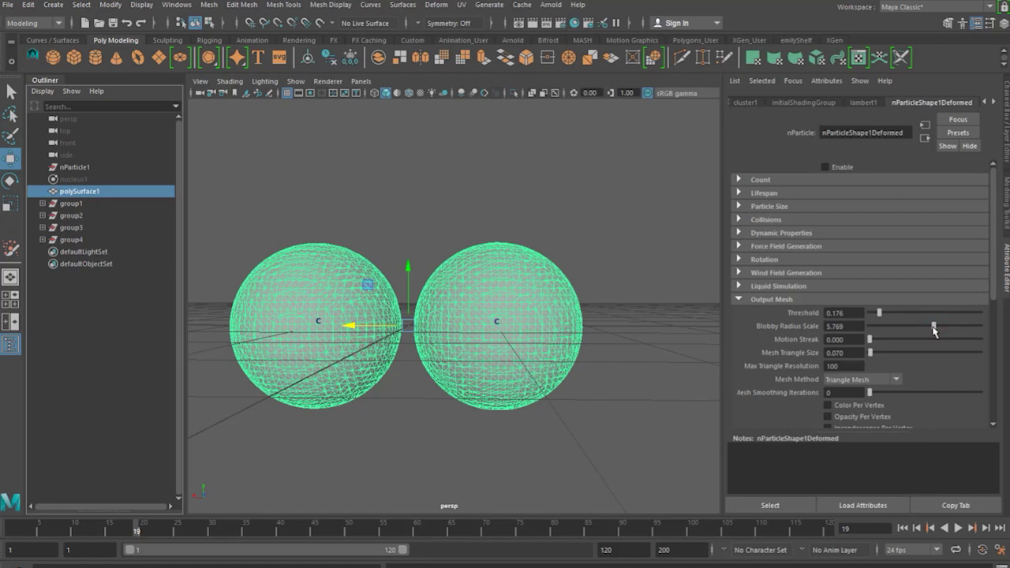
pyautogui.hotkey('ctrl', 'z')
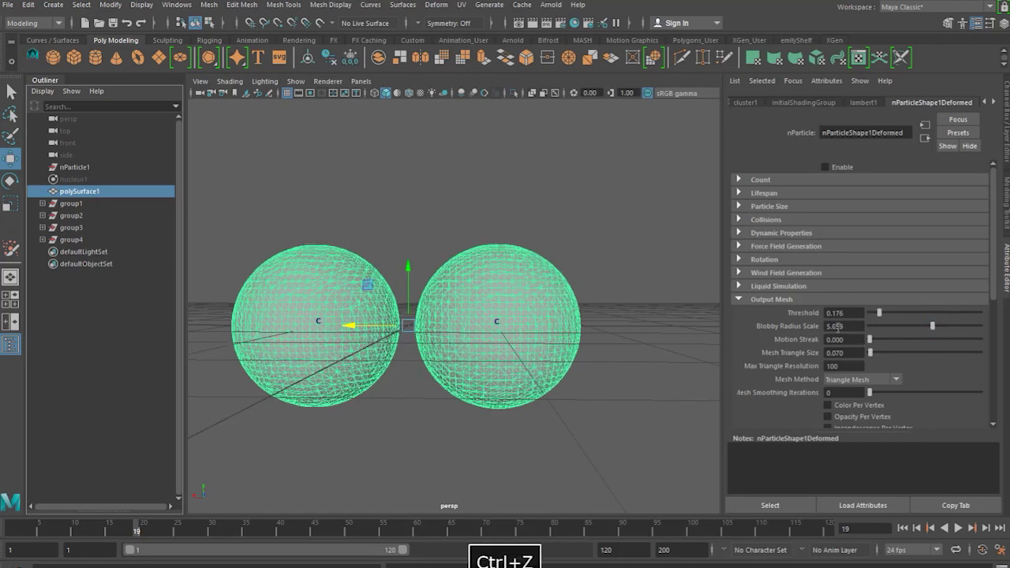
pyautogui.rightClick(840, 326)
pyautogui.click(876, 340)
pyautogui.moveTo(931, 327); pyautogui.dragTo(934, 330)
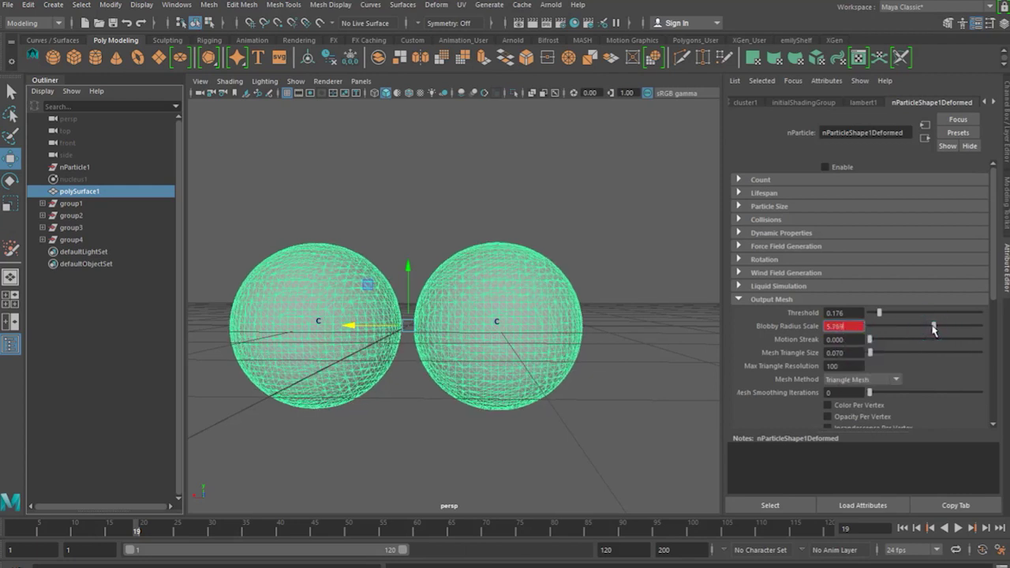
pyautogui.rightClick(856, 326)
pyautogui.click(851, 336)
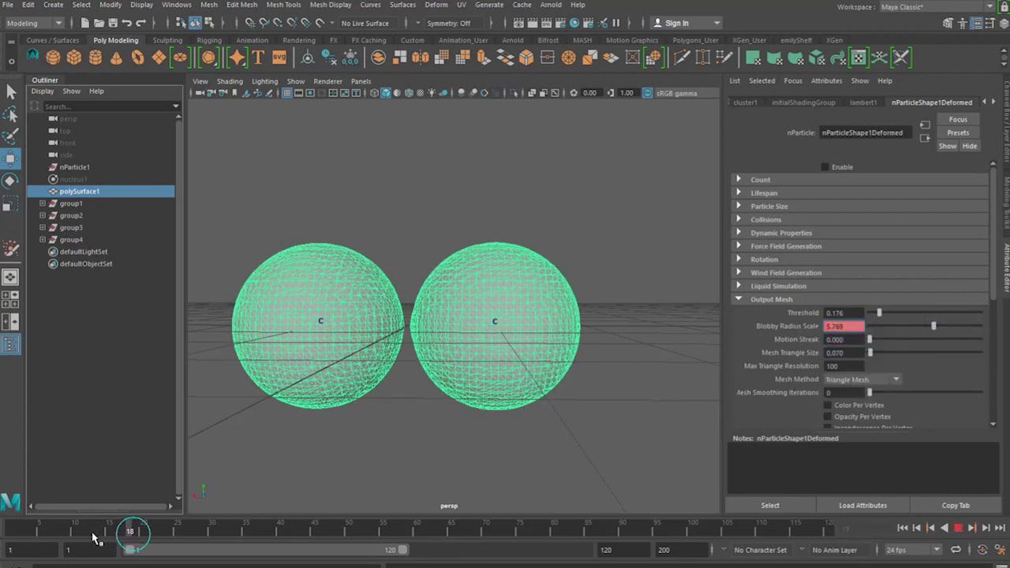
pyautogui.moveTo(135, 531)
pyautogui.mouseDown()
pyautogui.moveTo(12, 535)
pyautogui.moveTo(137, 534)
pyautogui.mouseUp()
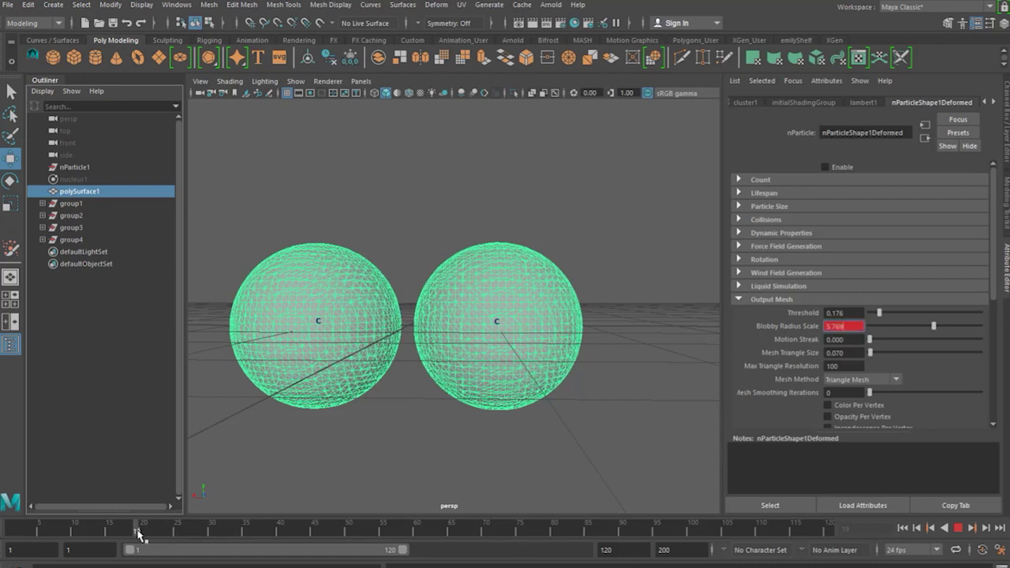
# Try keying group3 at frame 19 and moving it upward, and undo both changes.
pyautogui.click(73, 202)
pyautogui.keyDown('shift'); pyautogui.click(79, 216); pyautogui.keyUp('shift')
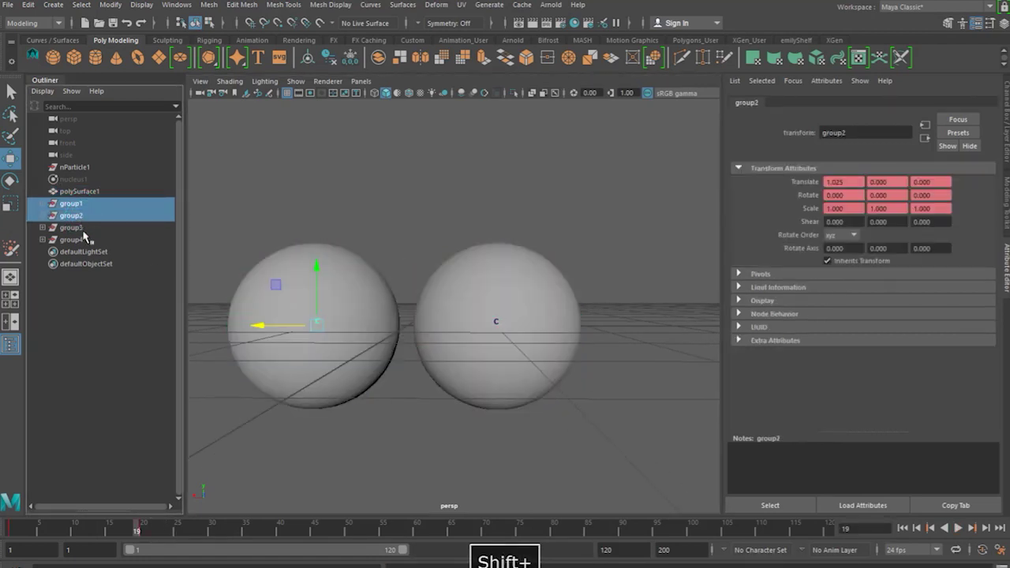
pyautogui.click(79, 228)
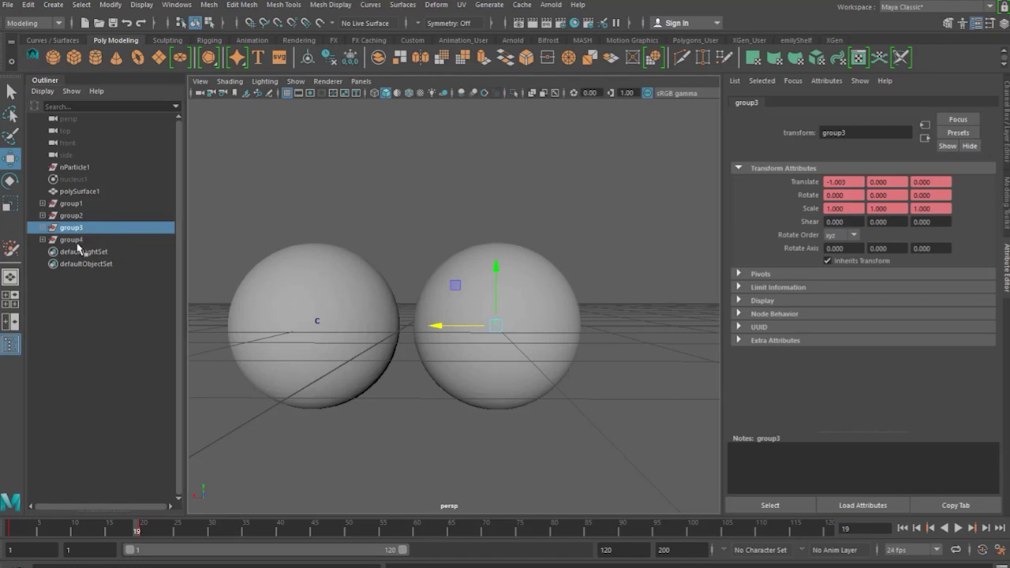
pyautogui.keyDown('alt'); pyautogui.moveTo(521, 458); pyautogui.dragTo(500, 461); pyautogui.keyUp('alt')
pyautogui.press('s')
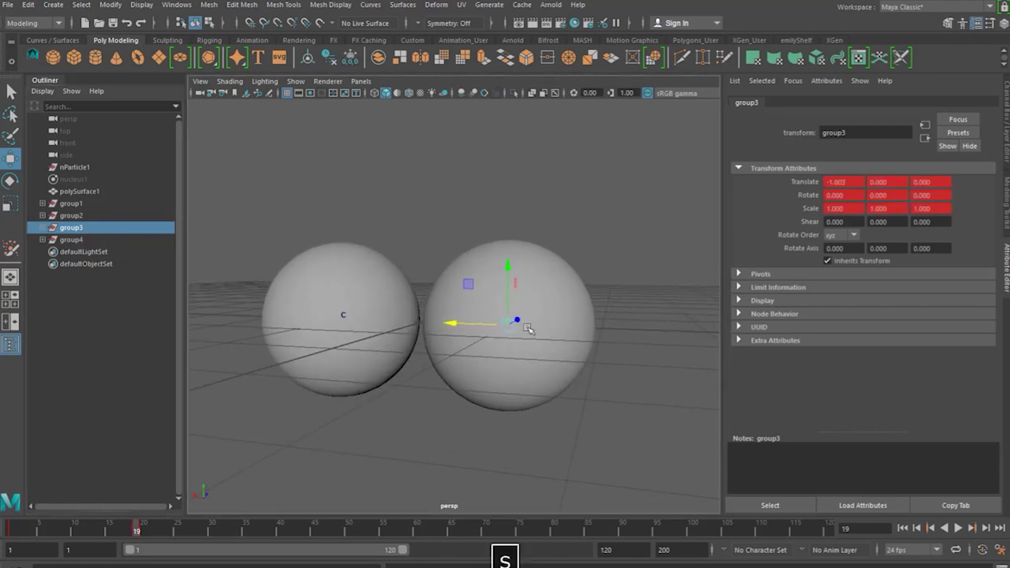
pyautogui.moveTo(510, 324); pyautogui.dragTo(492, 292)
pyautogui.click(142, 535)
pyautogui.hotkey('ctrl', 'z')
pyautogui.hotkey('ctrl', 'z')
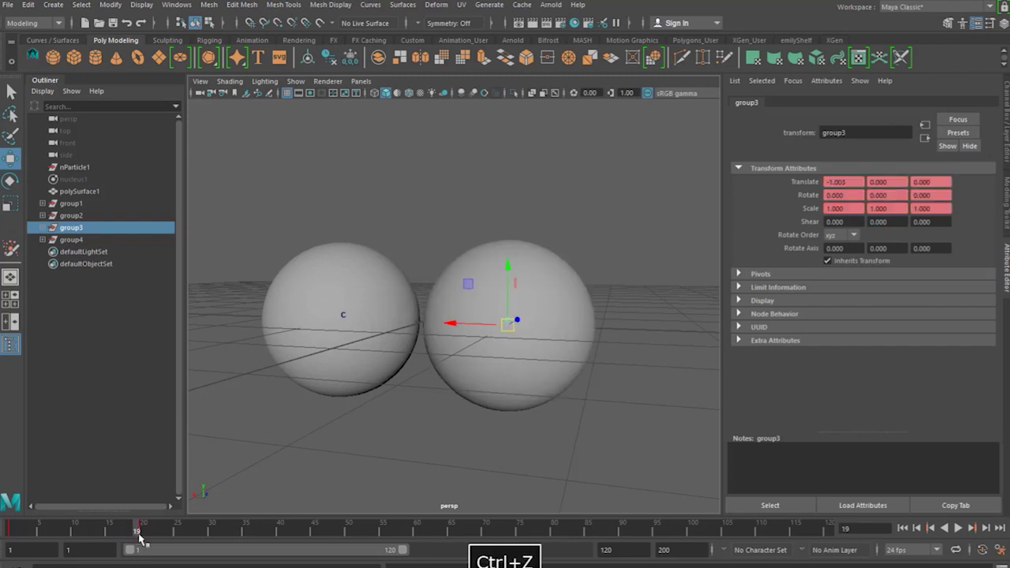
# At frame 40, move group3 up to a translate of about -0.336, 1.432, -0.092 and key it.
pyautogui.moveTo(139, 537); pyautogui.dragTo(208, 537)
pyautogui.moveTo(278, 536); pyautogui.dragTo(280, 537)
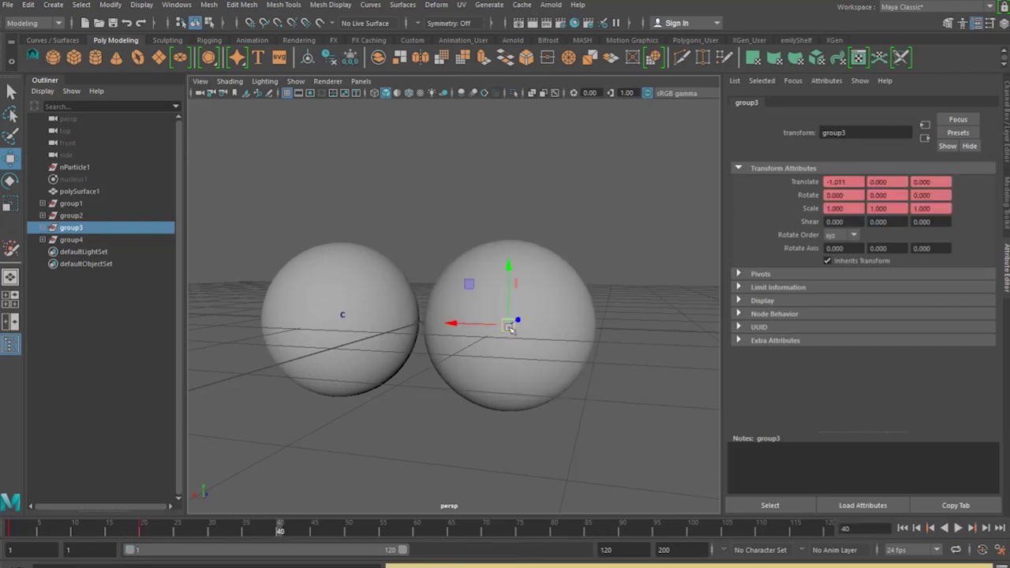
pyautogui.moveTo(507, 321); pyautogui.dragTo(449, 197)
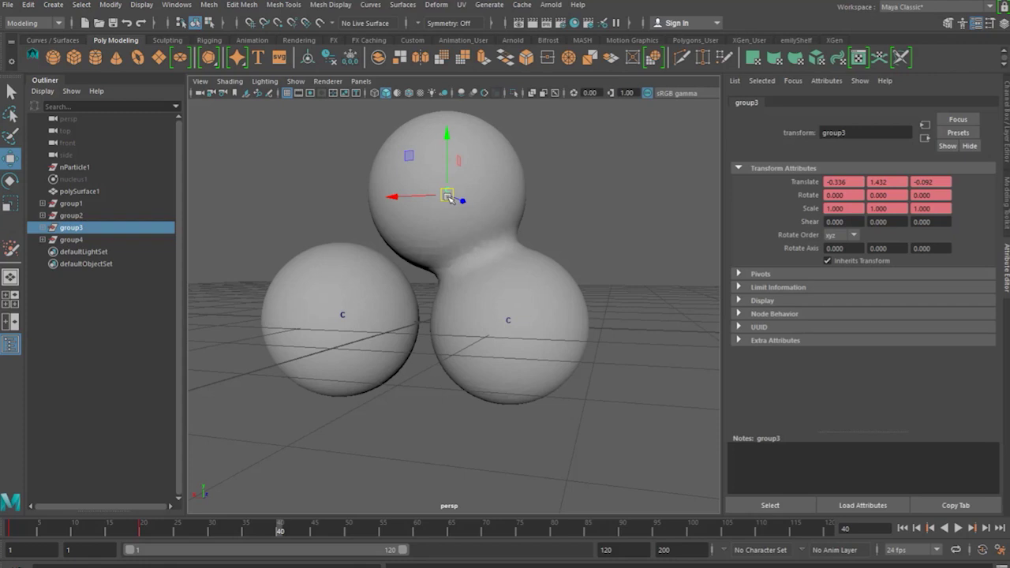
pyautogui.press('s')
# Move group4 down to a translate of about -1.250, -0.444, 0.038 at frame 40 and key it.
pyautogui.click(71, 239)
pyautogui.moveTo(519, 317); pyautogui.dragTo(533, 370)
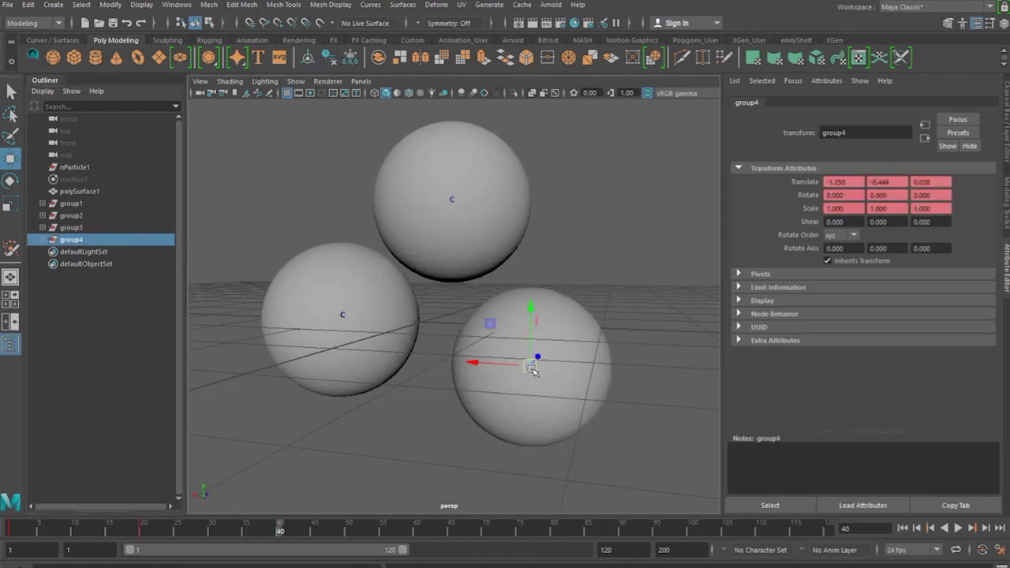
pyautogui.press('s')
# At frame 49, move group1 up and outward to a translate of about 1.337, 1.055, 0.756 and key it.
pyautogui.keyDown('alt'); pyautogui.moveTo(384, 413); pyautogui.dragTo(521, 410); pyautogui.keyUp('alt')
pyautogui.click(71, 203)
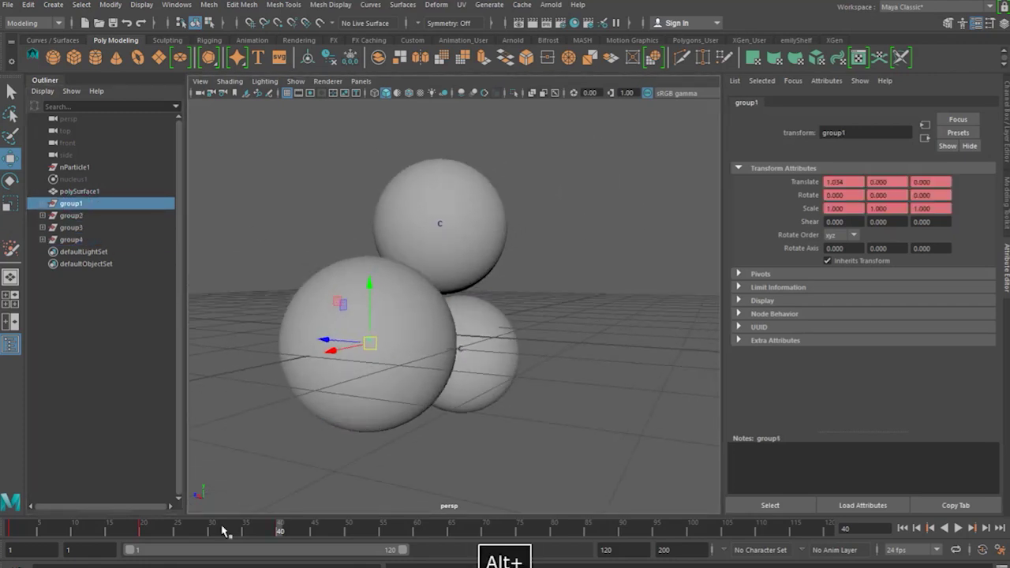
pyautogui.moveTo(377, 341); pyautogui.dragTo(367, 343)
pyautogui.moveTo(244, 529); pyautogui.dragTo(313, 527)
pyautogui.click(342, 529)
pyautogui.moveTo(337, 341); pyautogui.dragTo(292, 245)
pyautogui.press('s')
# Move group2 down to a translate of about 0.895, -0.524, -0.352 at frame 49 and key it.
pyautogui.click(71, 215)
pyautogui.moveTo(369, 340); pyautogui.dragTo(404, 392)
pyautogui.press('s')
# Play and scrub the animation up to frame 48 to review the split into four spheres.
pyautogui.hotkey('alt', 'v')
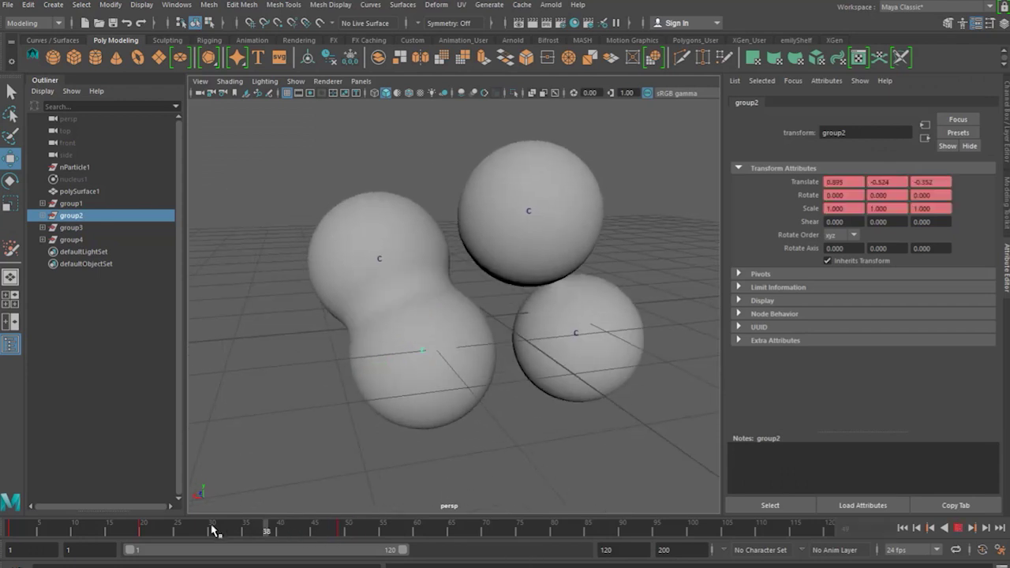
pyautogui.click(334, 526)
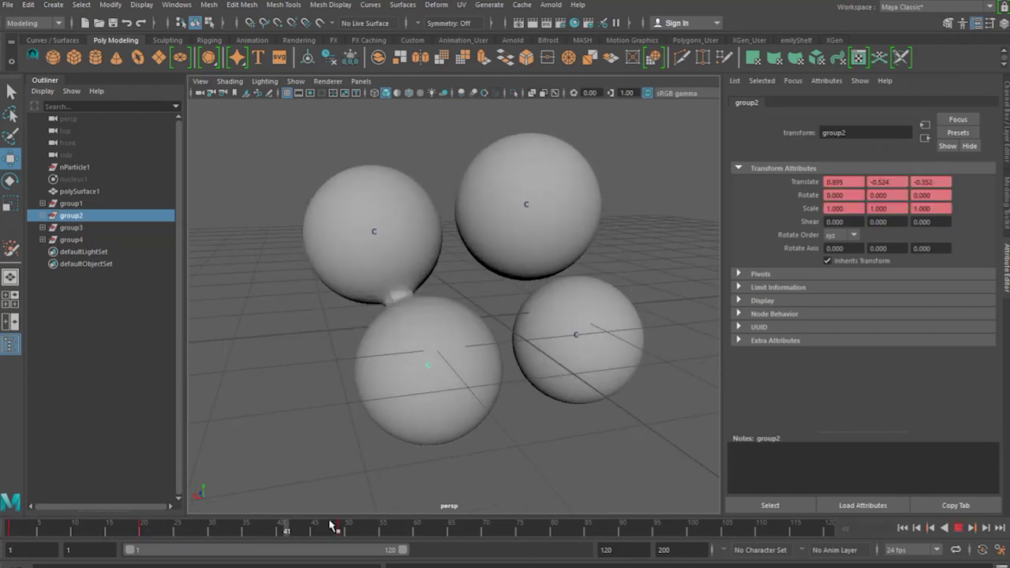
pyautogui.keyDown('alt'); pyautogui.moveTo(514, 401); pyautogui.dragTo(465, 422); pyautogui.keyUp('alt')
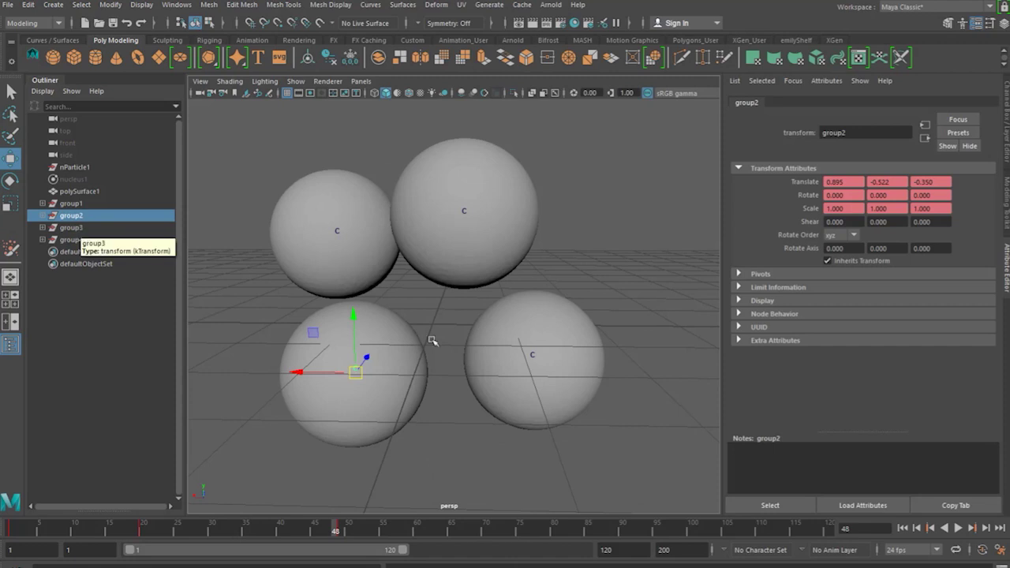
# At frame 35, raise the Blobby Radius Scale of nParticleShape1Deformed to 6.264 and key it.
pyautogui.click(83, 191)
pyautogui.click(993, 102)
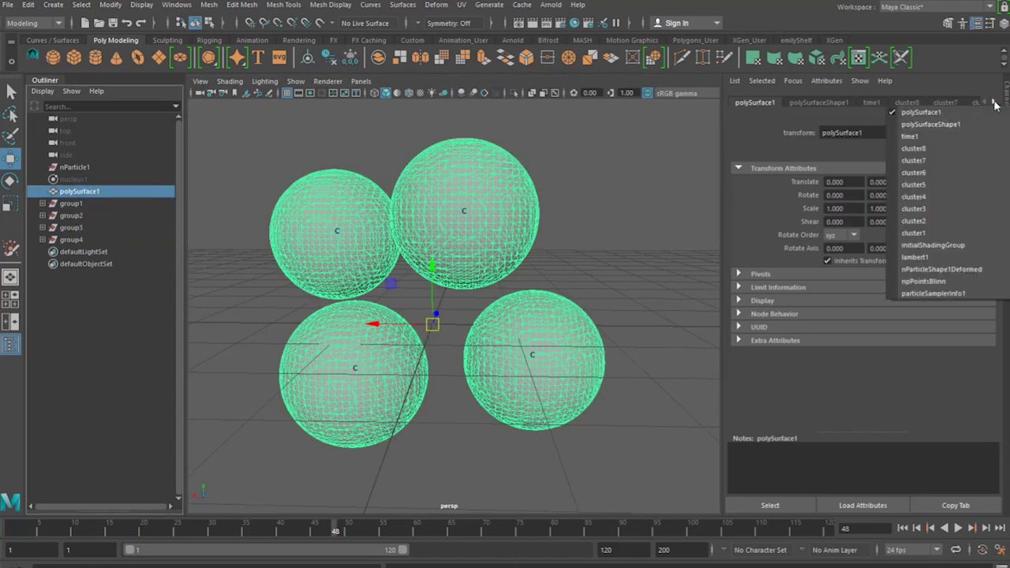
pyautogui.click(947, 269)
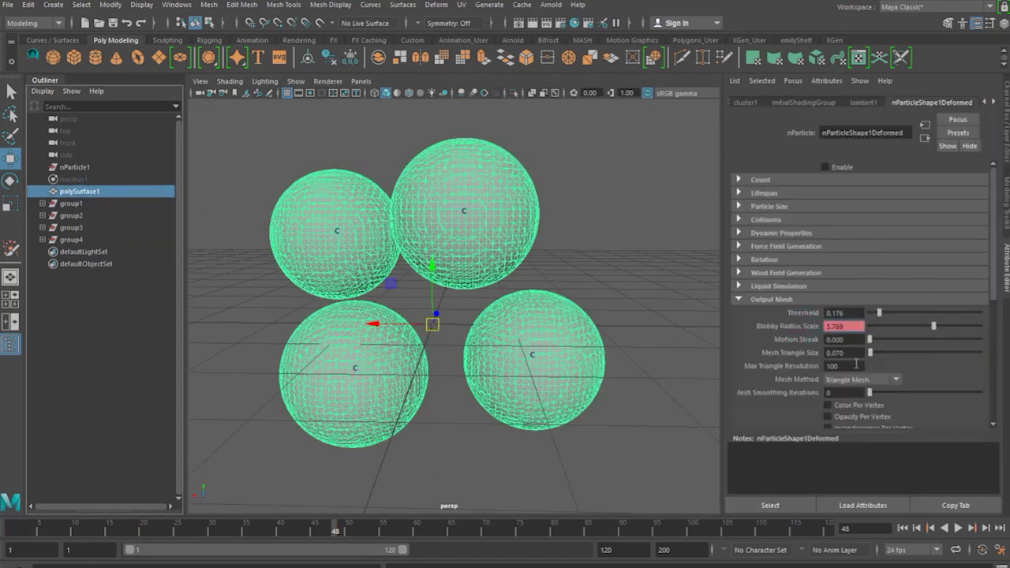
pyautogui.moveTo(318, 534); pyautogui.dragTo(245, 541)
pyautogui.moveTo(936, 327); pyautogui.dragTo(941, 326)
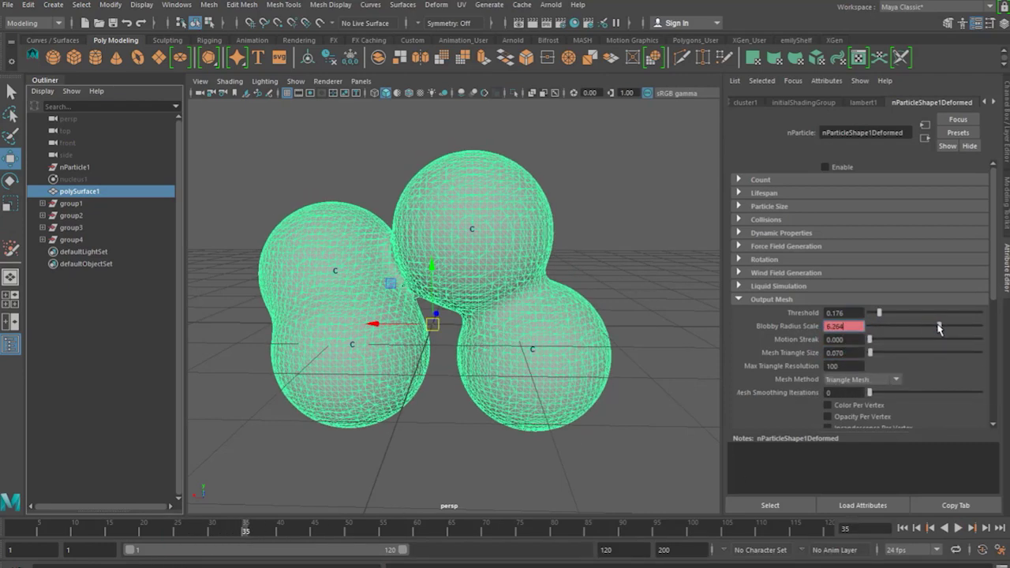
pyautogui.rightClick(832, 325)
pyautogui.click(848, 339)
# At frame 49, move group1 further outward to a translate of about 1.522, 1.080, 0.923 and key it.
pyautogui.moveTo(246, 527); pyautogui.dragTo(406, 526)
pyautogui.moveTo(311, 539); pyautogui.dragTo(342, 534)
pyautogui.click(84, 204)
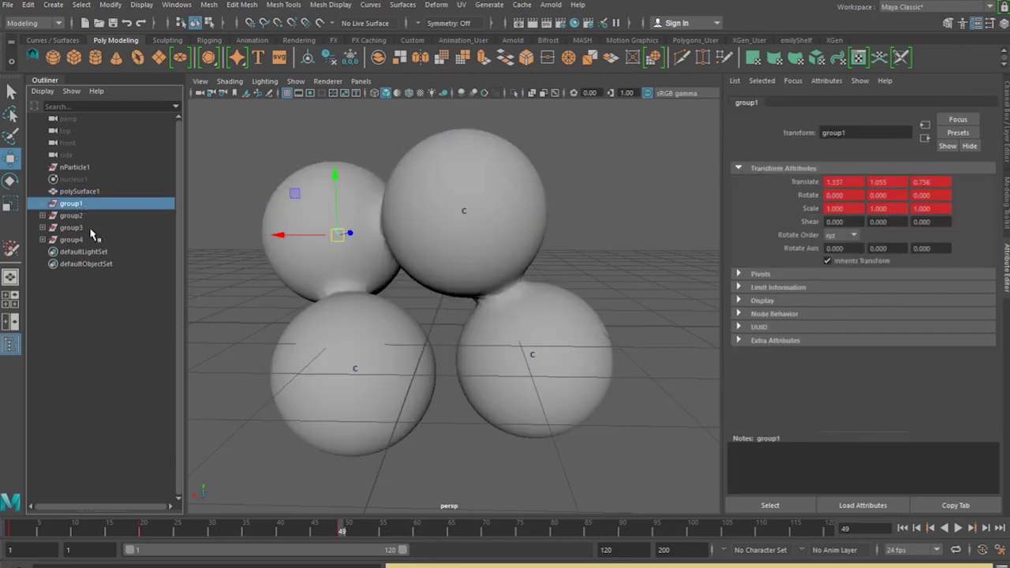
pyautogui.keyDown('alt'); pyautogui.moveTo(347, 309); pyautogui.dragTo(408, 303); pyautogui.keyUp('alt')
pyautogui.moveTo(373, 248); pyautogui.dragTo(356, 247)
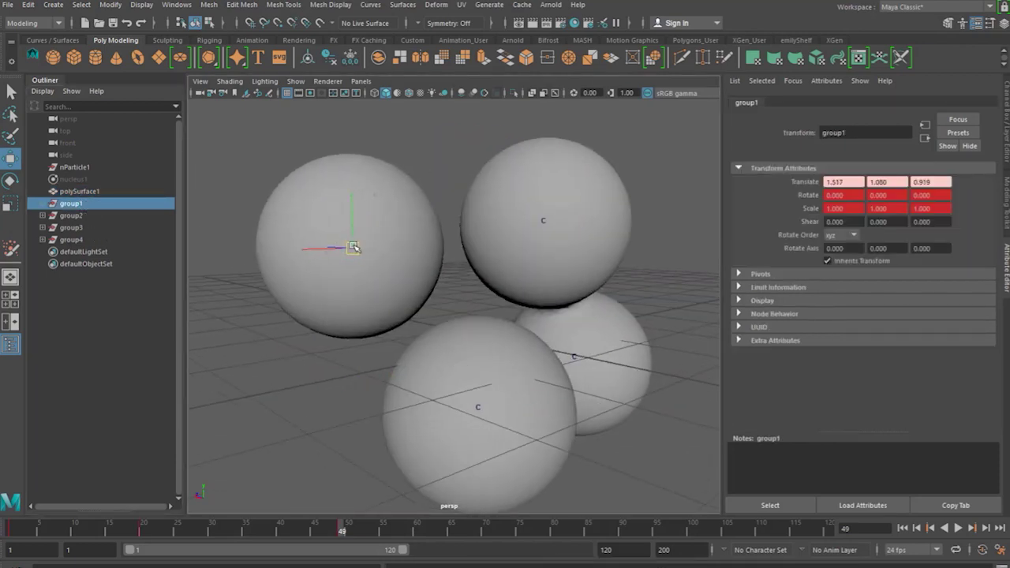
pyautogui.press('s')
# Move group4 further down to a translate of about -1.313, -0.583, 0.006 at frame 49 and key it.
pyautogui.keyDown('alt'); pyautogui.moveTo(598, 376); pyautogui.dragTo(320, 352); pyautogui.keyUp('alt')
pyautogui.click(75, 240)
pyautogui.keyDown('alt'); pyautogui.moveTo(543, 378); pyautogui.dragTo(460, 369, button='middle'); pyautogui.keyUp('alt')
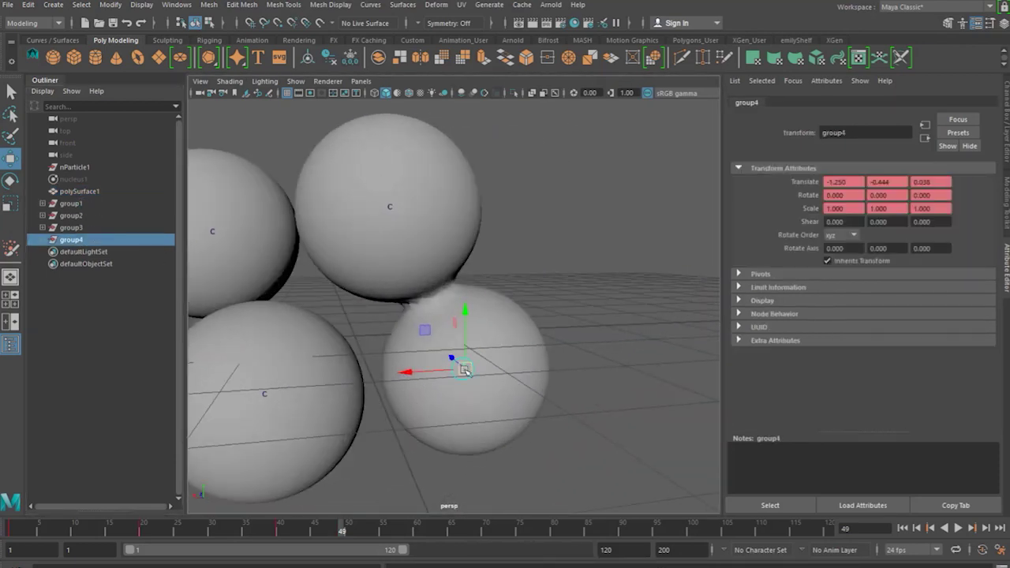
pyautogui.moveTo(465, 370); pyautogui.dragTo(471, 381)
pyautogui.press('s')
# At frame 27, move group3 slightly higher above group4 and key its transforms.
pyautogui.moveTo(355, 527); pyautogui.dragTo(190, 530)
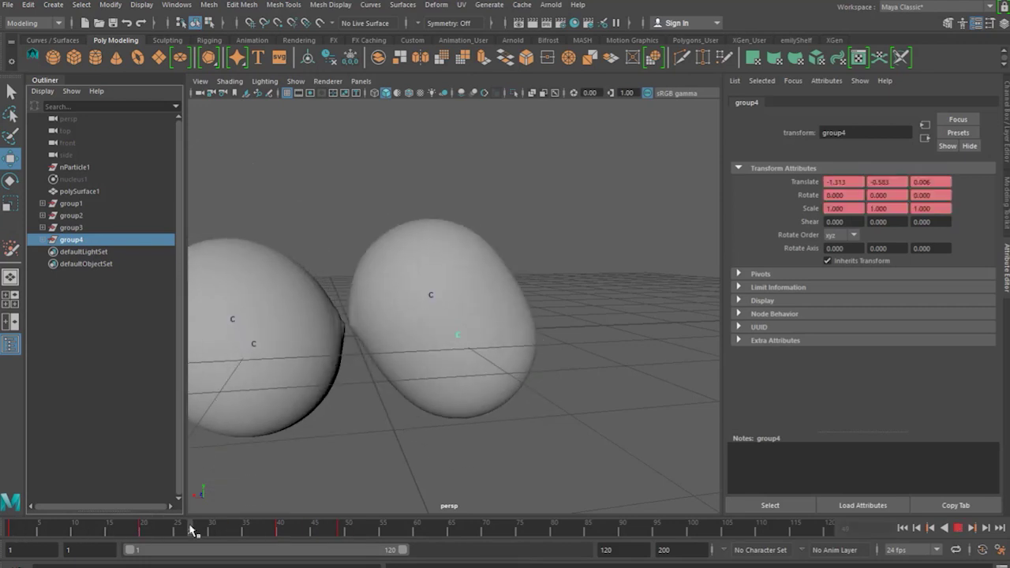
pyautogui.keyDown('alt'); pyautogui.moveTo(527, 446); pyautogui.dragTo(484, 439); pyautogui.keyUp('alt')
pyautogui.click(134, 227)
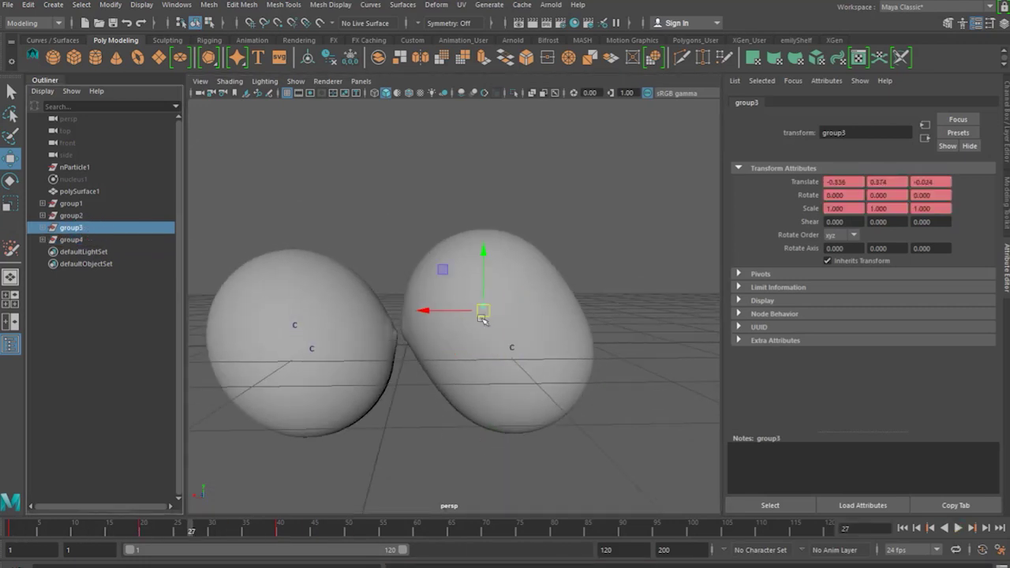
pyautogui.moveTo(484, 308); pyautogui.dragTo(492, 282)
pyautogui.press('s')
# At frame 40, move group3 further up to separate it from the group4 sphere.
pyautogui.click(280, 529)
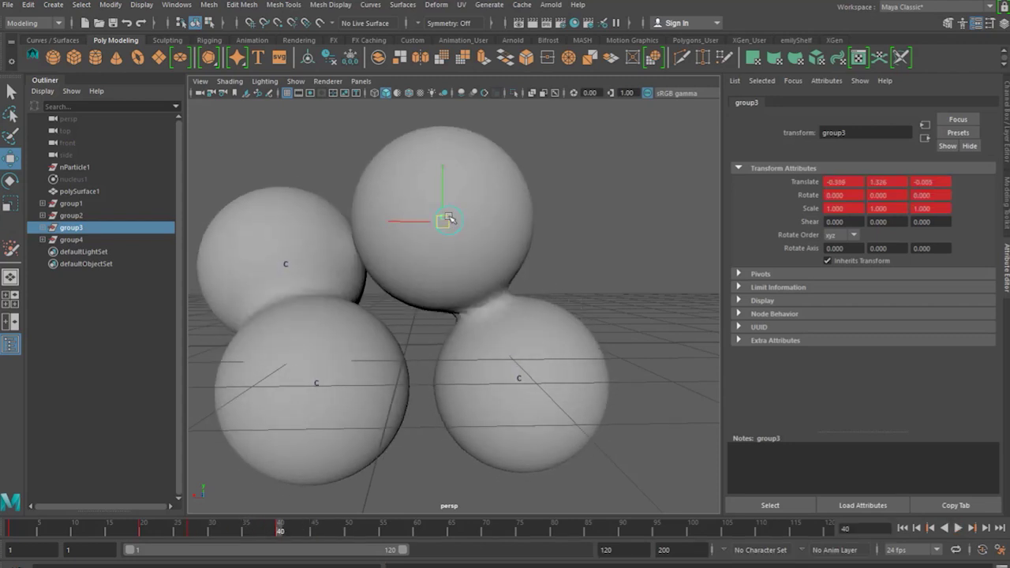
pyautogui.moveTo(448, 218); pyautogui.dragTo(463, 194)
pyautogui.keyDown('alt'); pyautogui.moveTo(315, 439); pyautogui.dragTo(363, 435); pyautogui.keyUp('alt')
pyautogui.keyDown('alt'); pyautogui.moveTo(363, 435); pyautogui.dragTo(461, 442, button='middle'); pyautogui.keyUp('alt')
# At frame 54, expand group1 and set keyframes on its child handles cluster1Handle and cluster2Handle.
pyautogui.click(357, 282)
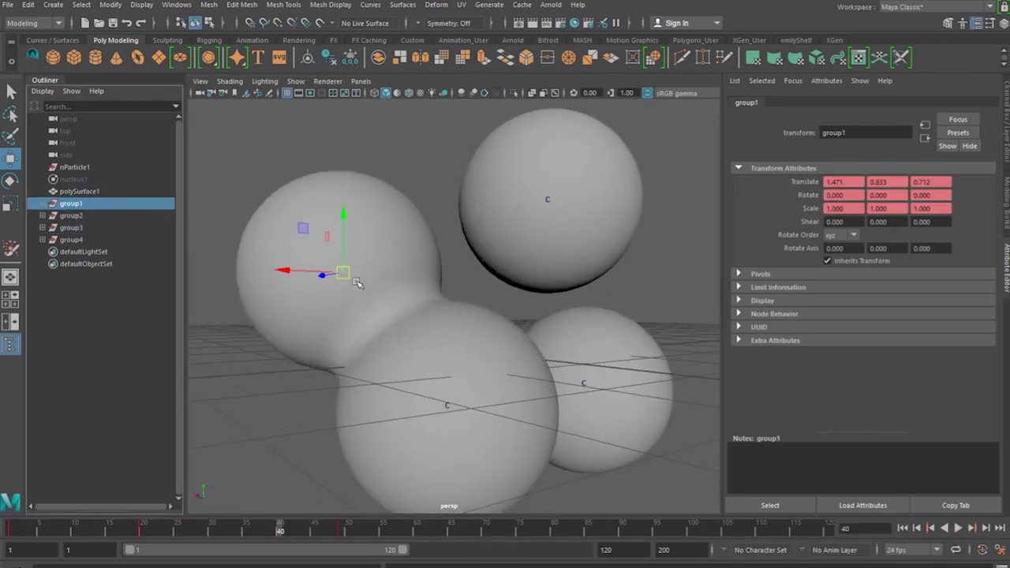
pyautogui.moveTo(283, 534); pyautogui.dragTo(417, 540)
pyautogui.keyDown('alt'); pyautogui.moveTo(525, 438); pyautogui.dragTo(444, 455, button='middle'); pyautogui.keyUp('alt')
pyautogui.keyDown('alt'); pyautogui.moveTo(447, 457); pyautogui.dragTo(404, 451); pyautogui.keyUp('alt')
pyautogui.keyDown('alt'); pyautogui.moveTo(404, 450); pyautogui.dragTo(371, 451, button='right'); pyautogui.keyUp('alt')
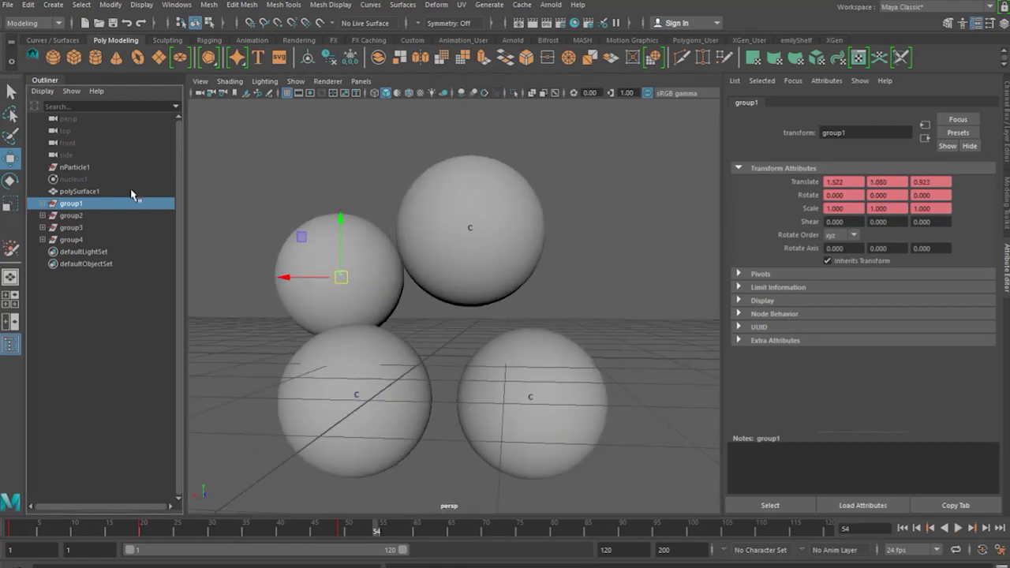
pyautogui.click(41, 204)
pyautogui.keyDown('alt'); pyautogui.moveTo(311, 322); pyautogui.dragTo(309, 399); pyautogui.keyUp('alt')
pyautogui.click(89, 216)
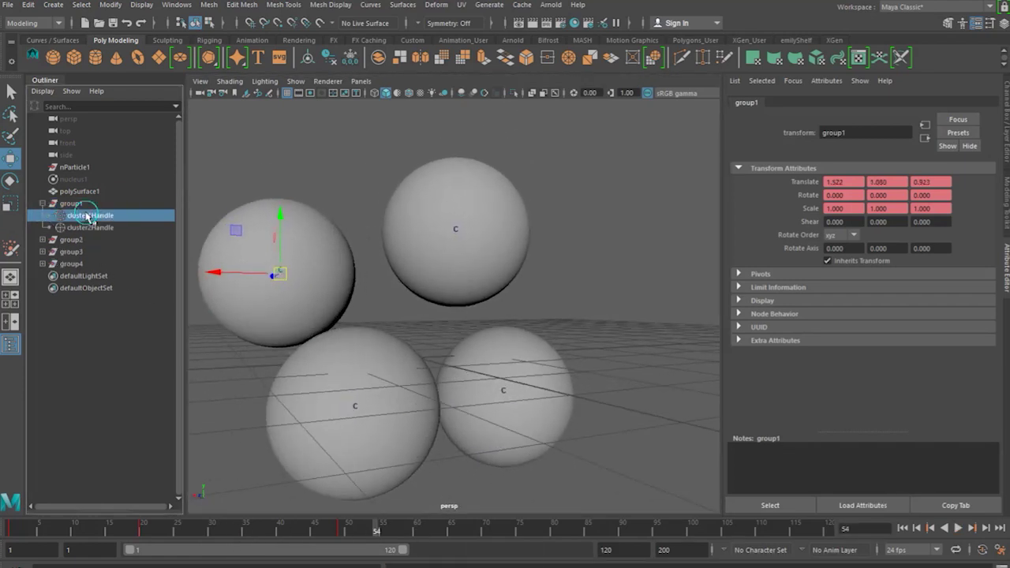
pyautogui.press('s')
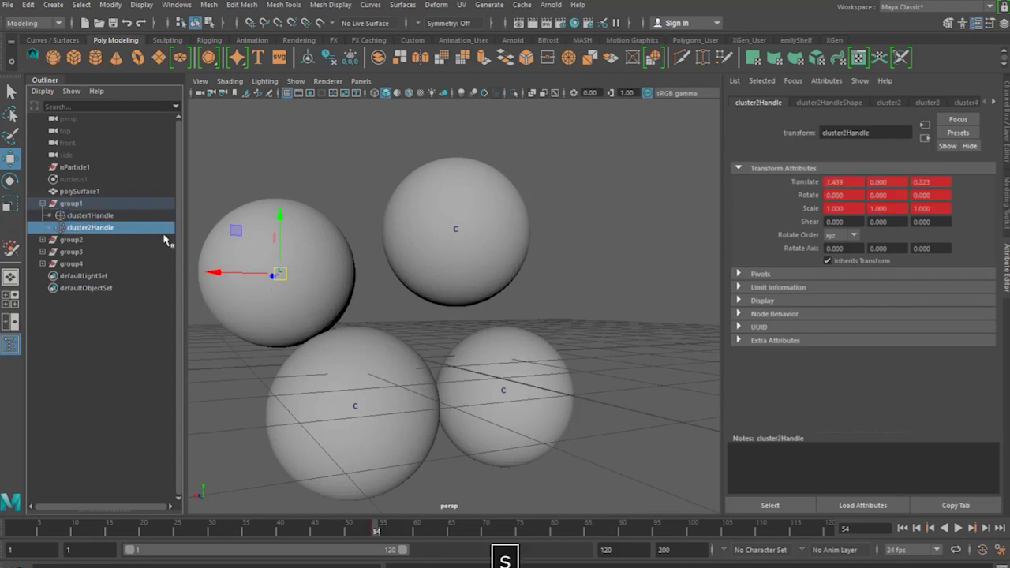
pyautogui.click(83, 228)
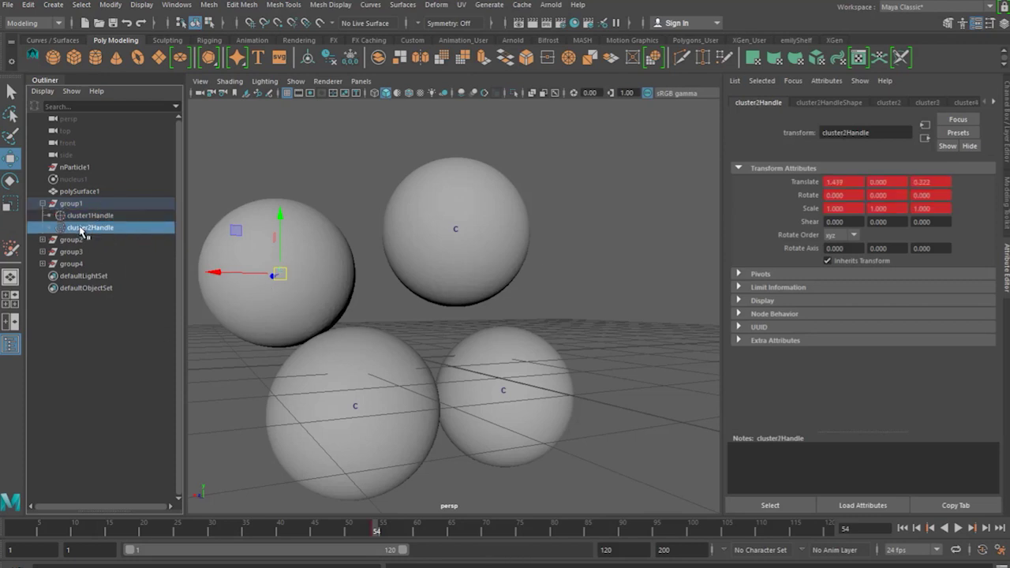
# Try moving cluster1Handle and cluster2Handle apart at frame 54, and undo those moves.
pyautogui.click(122, 214)
pyautogui.moveTo(283, 273); pyautogui.dragTo(665, 340)
pyautogui.moveTo(421, 183); pyautogui.dragTo(314, 204)
pyautogui.keyDown('alt'); pyautogui.moveTo(314, 207); pyautogui.dragTo(426, 300); pyautogui.keyUp('alt')
pyautogui.moveTo(420, 320); pyautogui.dragTo(365, 246)
pyautogui.keyDown('alt'); pyautogui.moveTo(371, 251); pyautogui.dragTo(420, 205); pyautogui.keyUp('alt')
pyautogui.keyDown('alt'); pyautogui.moveTo(513, 264); pyautogui.dragTo(345, 302); pyautogui.keyUp('alt')
pyautogui.press('s')
pyautogui.click(108, 228)
pyautogui.keyDown('alt'); pyautogui.moveTo(236, 347); pyautogui.dragTo(353, 341); pyautogui.keyUp('alt')
pyautogui.hotkey('ctrl', 'z')
pyautogui.hotkey('ctrl', 'z')
pyautogui.hotkey('ctrl', 'z')
pyautogui.hotkey('ctrl', 'z')
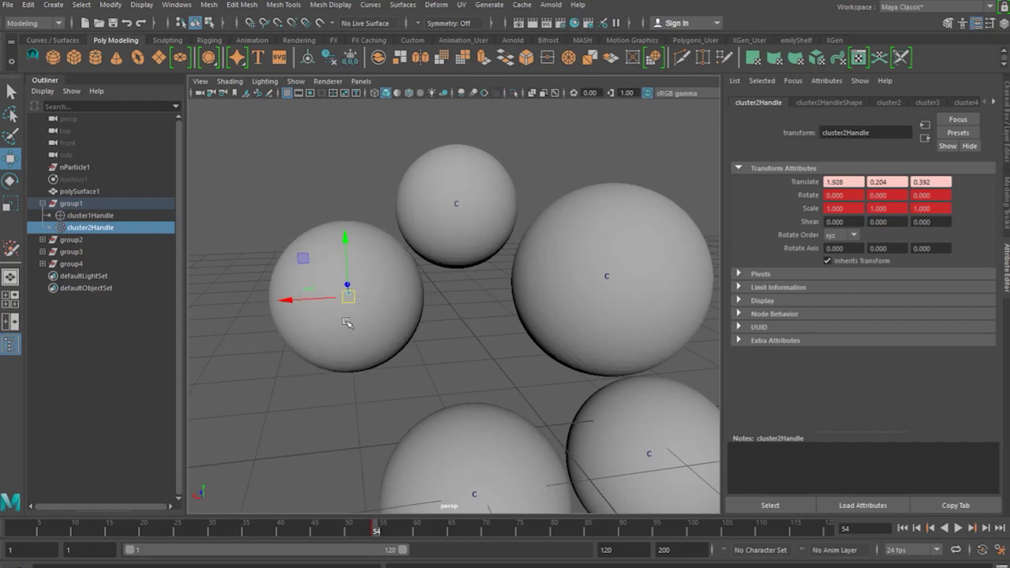
pyautogui.hotkey('ctrl', 'z')
# Try placing cluster1Handle at a translate of about 1.992, 1.535, 0.929 at frame 54 with both group1 handles keyed, and undo it.
pyautogui.keyDown('alt'); pyautogui.moveTo(359, 324); pyautogui.dragTo(308, 383); pyautogui.keyUp('alt')
pyautogui.moveTo(379, 162); pyautogui.dragTo(418, 169)
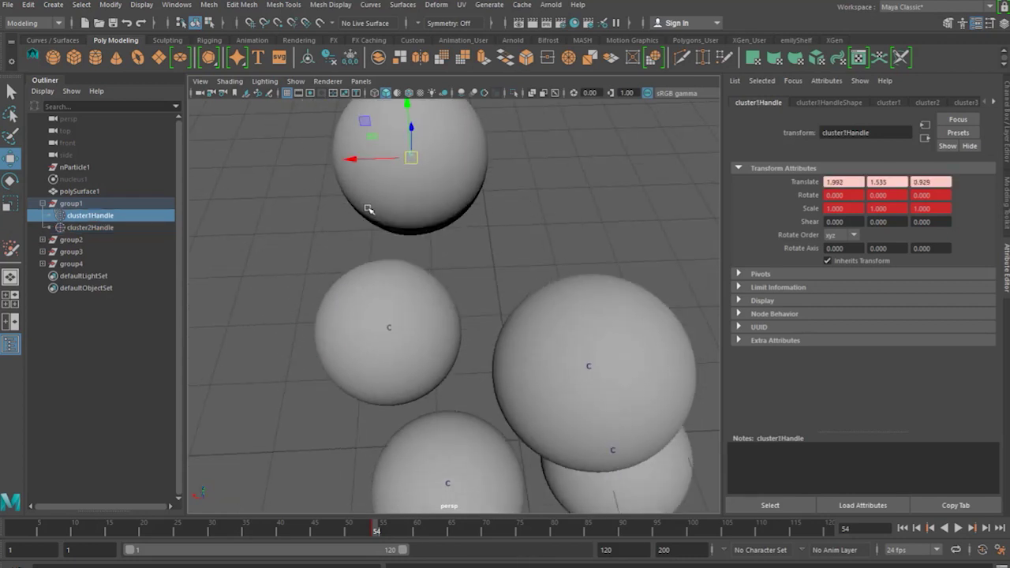
pyautogui.press('s')
pyautogui.click(98, 229)
pyautogui.moveTo(395, 371)
pyautogui.keyDown('alt'); pyautogui.mouseDown()
pyautogui.moveTo(439, 308)
pyautogui.moveTo(418, 349)
pyautogui.moveTo(405, 334)
pyautogui.moveTo(388, 362)
pyautogui.mouseUp(); pyautogui.keyUp('alt')
pyautogui.press('s')
pyautogui.moveTo(369, 529)
pyautogui.mouseDown()
pyautogui.moveTo(90, 546)
pyautogui.moveTo(405, 529)
pyautogui.moveTo(361, 534)
pyautogui.mouseUp()
pyautogui.hotkey('ctrl', 'z')
pyautogui.hotkey('ctrl', 'z')
pyautogui.hotkey('ctrl', 'z')
pyautogui.hotkey('ctrl', 'z')
pyautogui.hotkey('ctrl', 'z')
pyautogui.hotkey('ctrl', 'z')
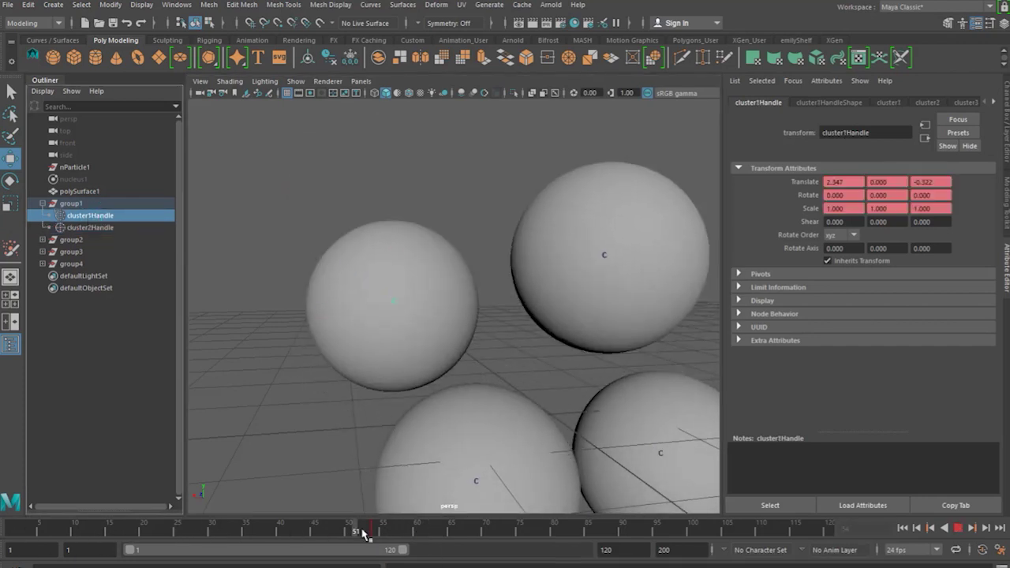
# At frame 69, move cluster1Handle up and away from cluster2Handle to a translate of about 2.633, 1.528, 0.927 and key it.
pyautogui.moveTo(371, 531); pyautogui.dragTo(478, 537)
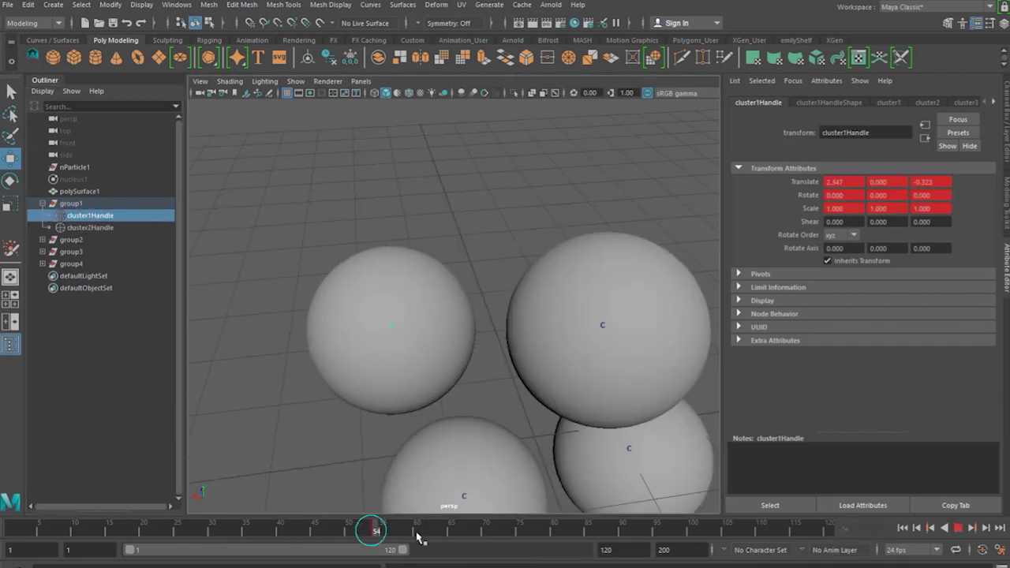
pyautogui.click(390, 329)
pyautogui.press('s')
pyautogui.keyDown('alt'); pyautogui.moveTo(411, 355); pyautogui.dragTo(426, 299); pyautogui.keyUp('alt')
pyautogui.moveTo(465, 527); pyautogui.dragTo(421, 527)
pyautogui.hotkey('ctrl', 'z')
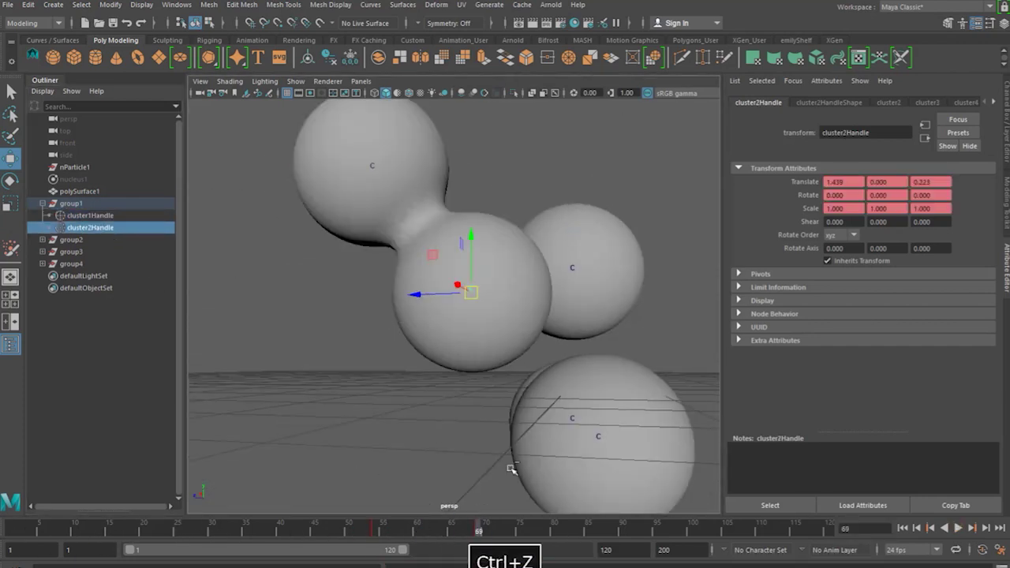
pyautogui.click(373, 170)
# At frame 62, move cluster2Handle slightly lower and key cluster1Handle at a translate of about 2.304, 0.840, 0.865.
pyautogui.click(430, 530)
pyautogui.keyDown('alt'); pyautogui.moveTo(444, 445); pyautogui.dragTo(331, 497); pyautogui.keyUp('alt')
pyautogui.click(374, 368)
pyautogui.moveTo(374, 367); pyautogui.dragTo(344, 389)
pyautogui.click(363, 248)
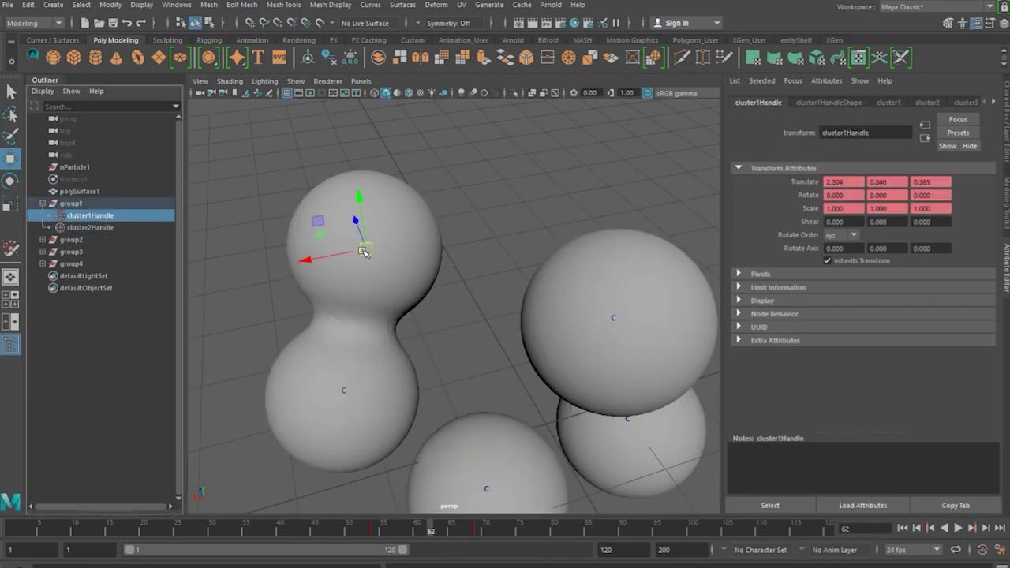
pyautogui.press('s')
# Scrub from frame 62 to frame 69 to check how cluster1Handle separates.
pyautogui.moveTo(427, 532); pyautogui.dragTo(478, 532)
pyautogui.click(175, 6)
pyautogui.moveTo(229, 71)
pyautogui.click(338, 73)
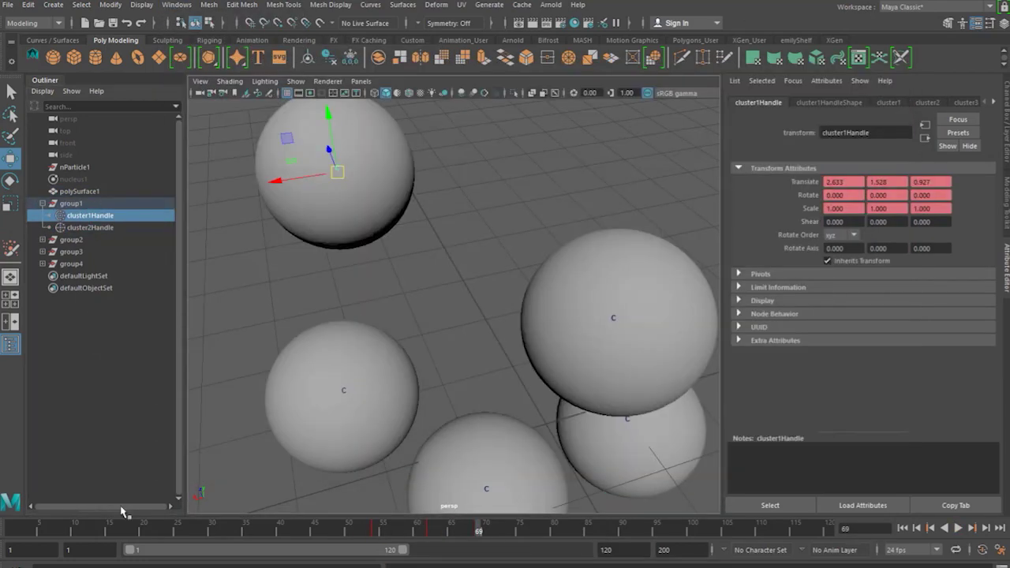
# Expand group2 and key its child handles cluster3Handle and cluster4Handle at frame 61.
pyautogui.click(491, 527)
pyautogui.keyDown('alt'); pyautogui.moveTo(316, 371); pyautogui.dragTo(261, 291); pyautogui.keyUp('alt')
pyautogui.click(43, 239)
pyautogui.click(90, 251)
pyautogui.moveTo(479, 530); pyautogui.dragTo(424, 530)
pyautogui.press('s')
pyautogui.click(90, 263)
pyautogui.keyDown('alt'); pyautogui.moveTo(442, 339); pyautogui.dragTo(403, 356); pyautogui.keyUp('alt')
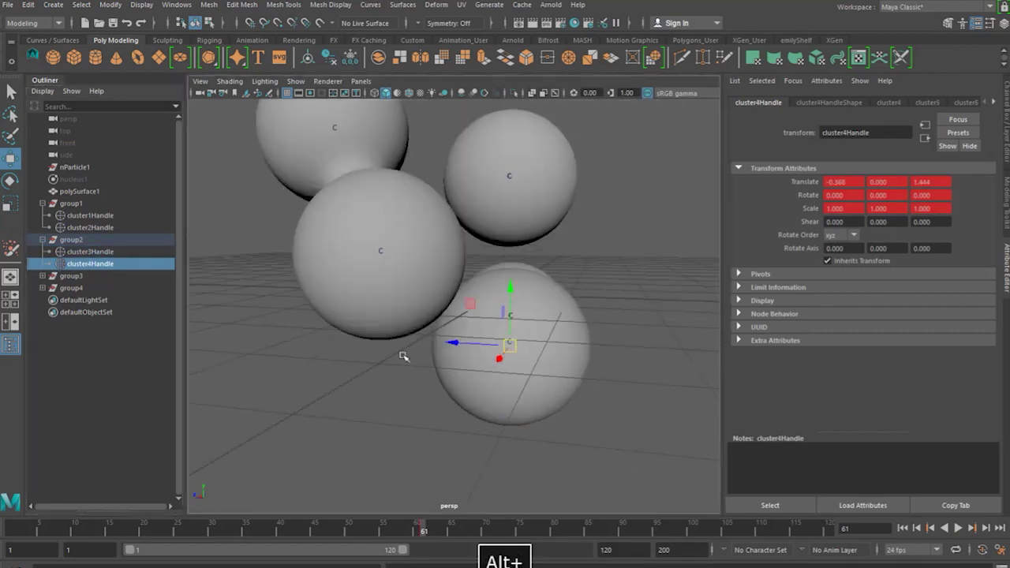
# At frame 74, separate cluster3Handle and cluster4Handle, placing cluster4Handle at a translate of about -0.490, 0.596, 1.324, and key them.
pyautogui.moveTo(444, 316); pyautogui.dragTo(510, 370)
pyautogui.click(444, 316)
pyautogui.keyDown('alt'); pyautogui.moveTo(510, 371); pyautogui.dragTo(476, 411, button='middle'); pyautogui.keyUp('alt')
pyautogui.moveTo(550, 527); pyautogui.dragTo(566, 524)
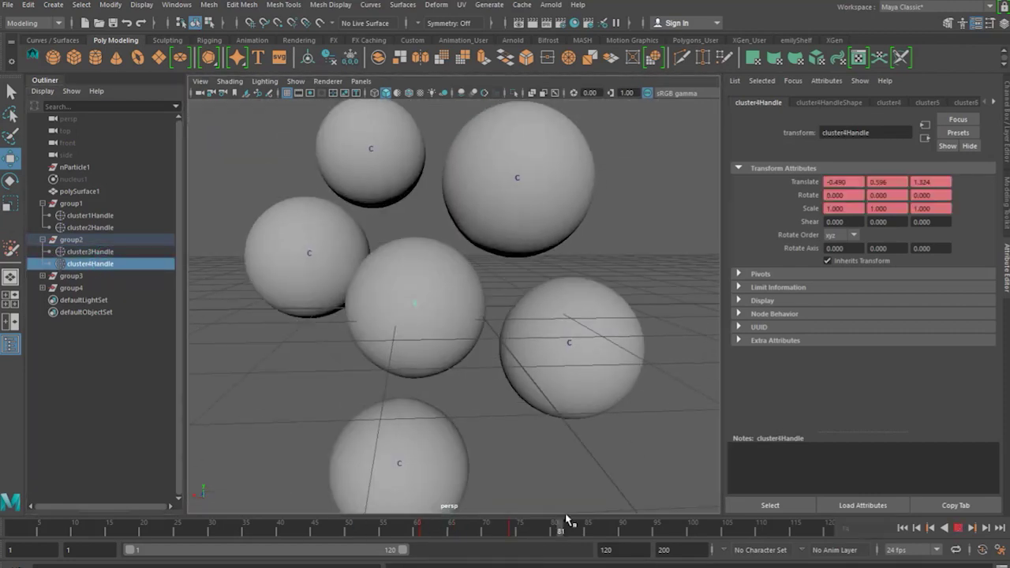
# Collapse group2, expand group3 and key cluster5Handle and cluster6Handle at frame 68.
pyautogui.keyDown('alt'); pyautogui.moveTo(489, 379); pyautogui.dragTo(371, 332); pyautogui.keyUp('alt')
pyautogui.click(42, 240)
pyautogui.click(71, 227)
pyautogui.click(42, 227)
pyautogui.moveTo(570, 527); pyautogui.dragTo(532, 527)
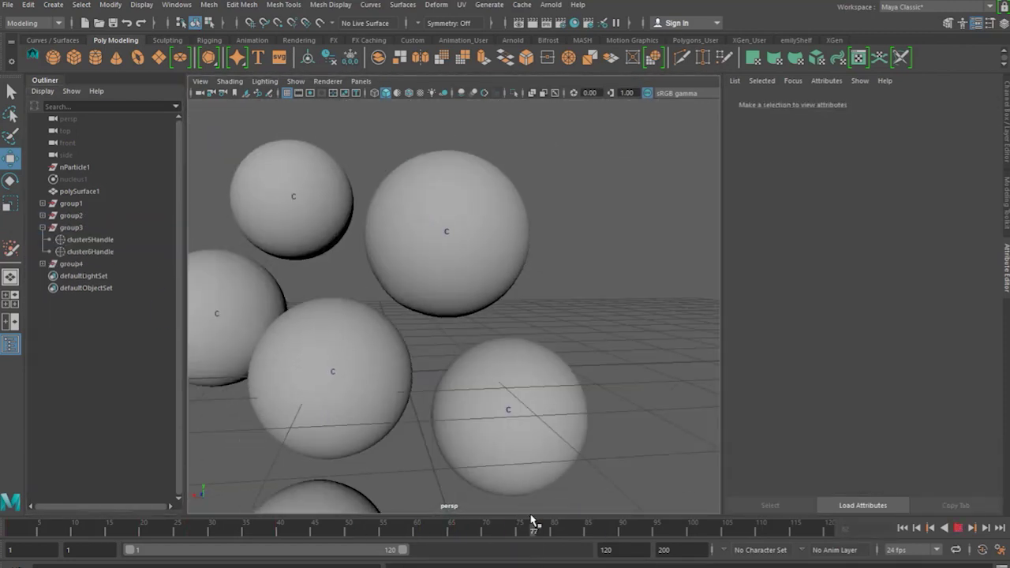
pyautogui.click(71, 228)
pyautogui.moveTo(331, 530); pyautogui.dragTo(463, 537)
pyautogui.press('s')
pyautogui.click(90, 250)
pyautogui.keyDown('alt'); pyautogui.moveTo(442, 355); pyautogui.dragTo(411, 387); pyautogui.keyUp('alt')
# At frame 76, move cluster5Handle away from cluster6Handle, keying cluster6Handle at a translate of about -0.913, -0.031, 0.151.
pyautogui.moveTo(471, 530); pyautogui.dragTo(525, 534)
pyautogui.click(90, 239)
pyautogui.moveTo(401, 235); pyautogui.dragTo(280, 232)
pyautogui.keyDown('alt'); pyautogui.moveTo(371, 324); pyautogui.dragTo(401, 336); pyautogui.keyUp('alt')
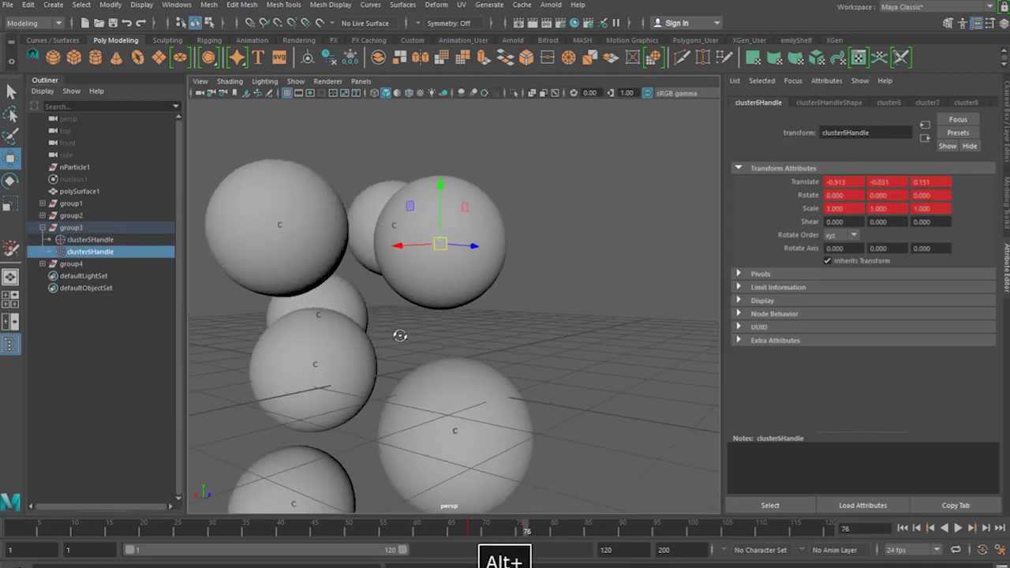
# Expand group4 and animate cluster7Handle and cluster8Handle apart between keys at frames 72 and 84.
pyautogui.moveTo(526, 530); pyautogui.dragTo(579, 530)
pyautogui.click(43, 263)
pyautogui.click(90, 276)
pyautogui.click(90, 288)
pyautogui.keyDown('alt'); pyautogui.moveTo(378, 395); pyautogui.dragTo(480, 422); pyautogui.keyUp('alt')
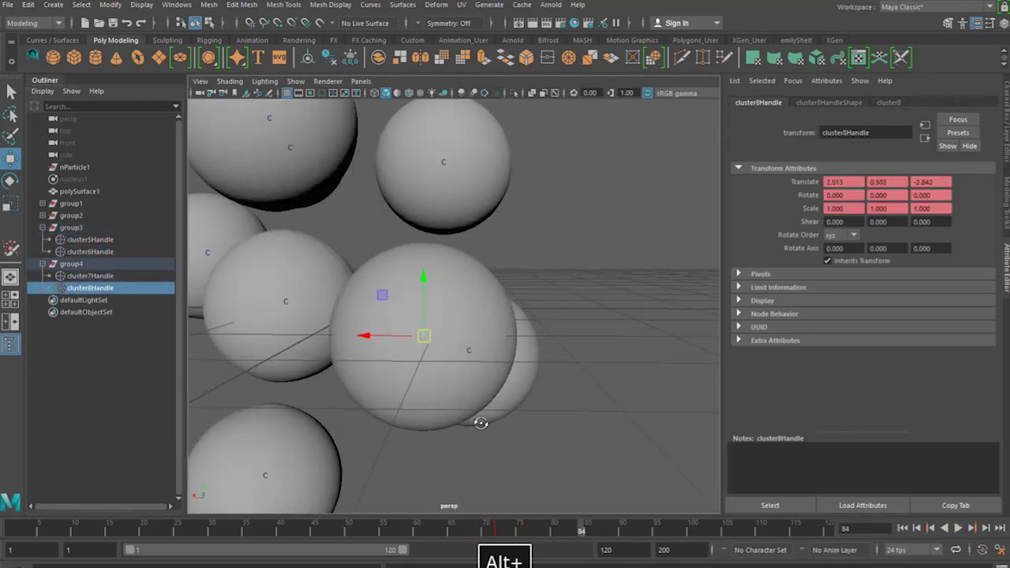
pyautogui.click(90, 276)
pyautogui.keyDown('alt'); pyautogui.moveTo(502, 414); pyautogui.dragTo(397, 398, button='right'); pyautogui.keyUp('alt')
pyautogui.keyDown('alt'); pyautogui.moveTo(397, 398); pyautogui.dragTo(466, 407); pyautogui.keyUp('alt')
# Adjust the Blobby Radius Scale of nParticleShape1Deformed on polySurface1 to about 7.253.
pyautogui.click(505, 237)
pyautogui.click(931, 101)
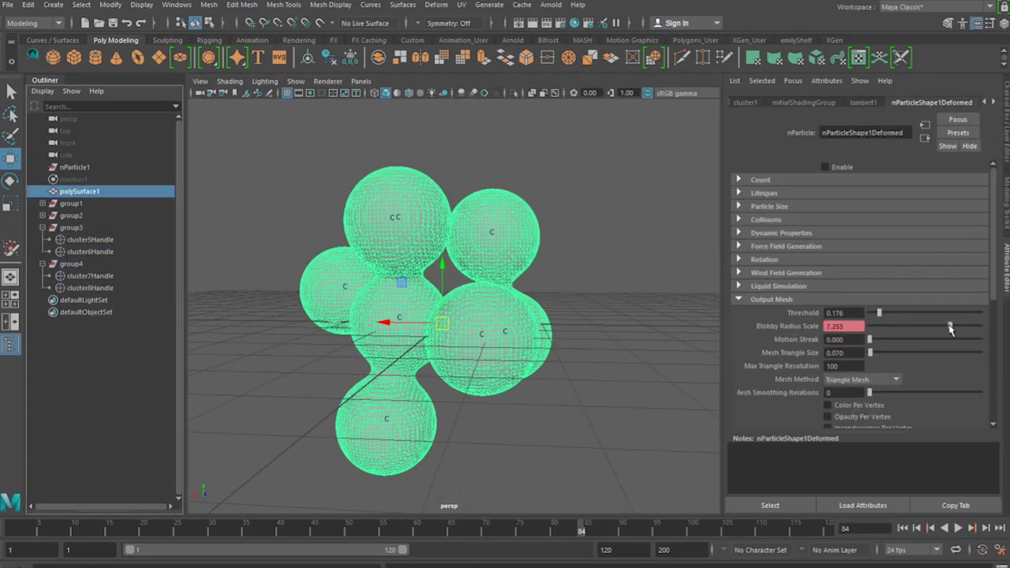
# Check the handles of group3 and group4, and at frame 75 shift cluster6Handle slightly outward and key it.
pyautogui.click(87, 239)
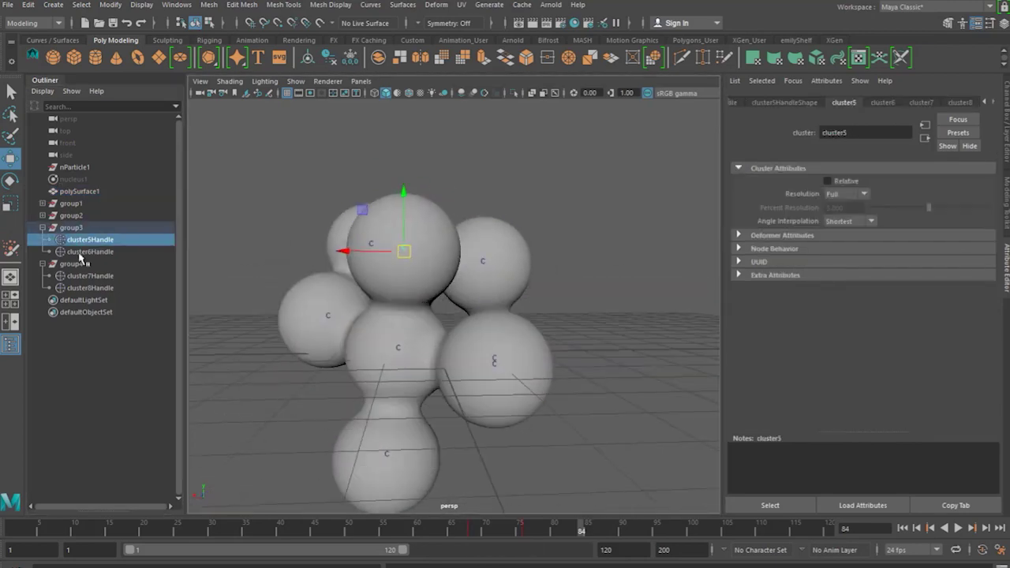
pyautogui.click(90, 288)
pyautogui.keyDown('alt'); pyautogui.moveTo(505, 367); pyautogui.dragTo(371, 388); pyautogui.keyUp('alt')
pyautogui.click(90, 276)
pyautogui.click(95, 251)
pyautogui.click(522, 532)
pyautogui.keyDown('alt'); pyautogui.moveTo(505, 347); pyautogui.dragTo(442, 340); pyautogui.keyUp('alt')
pyautogui.moveTo(501, 286); pyautogui.dragTo(516, 290)
pyautogui.press('s')
# Key cluster5Handle at frame 75, and at frame 76 move it slightly up and outward and key it.
pyautogui.keyDown('alt'); pyautogui.moveTo(406, 359); pyautogui.dragTo(482, 347); pyautogui.keyUp('alt')
pyautogui.click(110, 240)
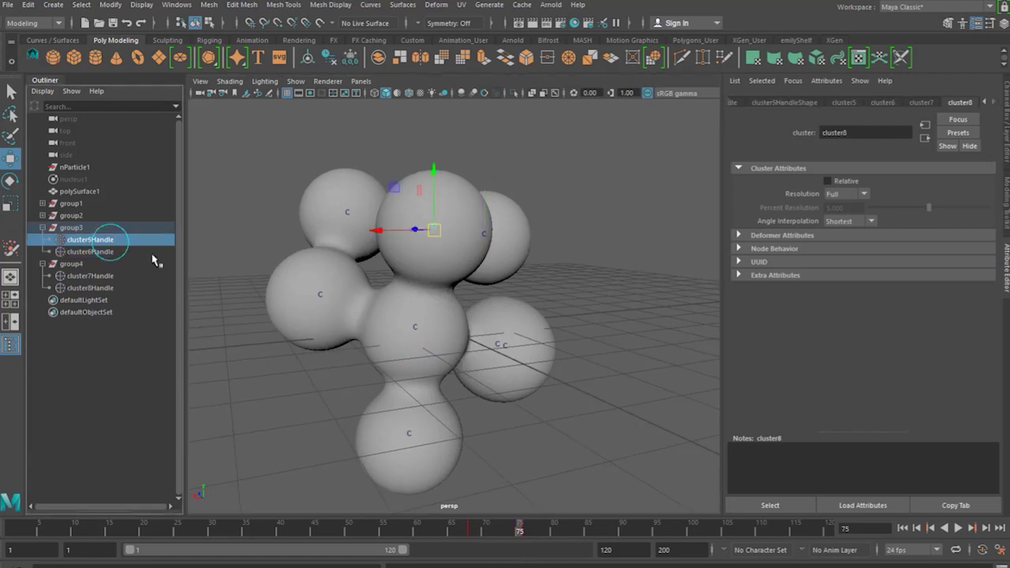
pyautogui.press('s')
pyautogui.click(523, 532)
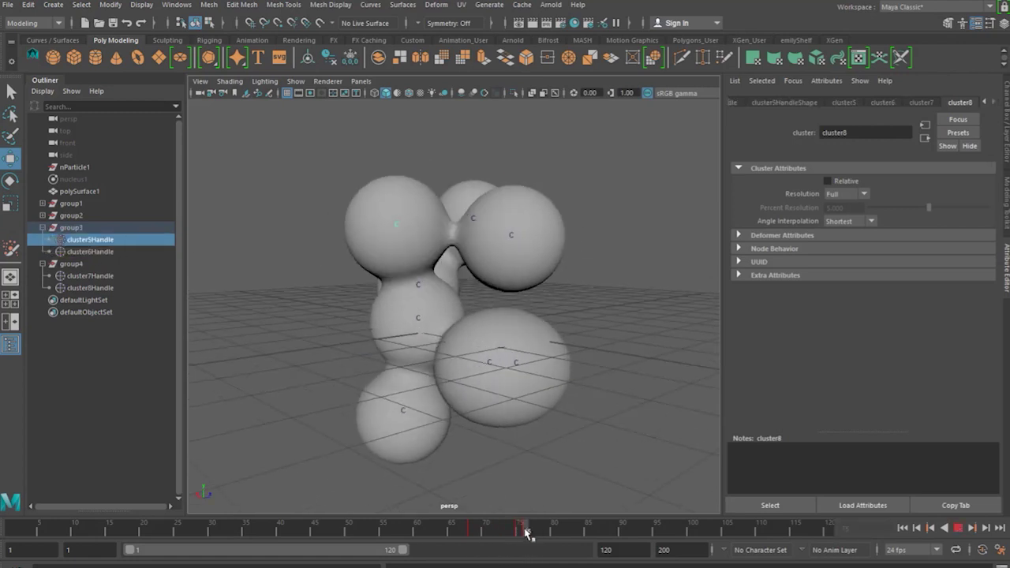
pyautogui.moveTo(397, 228); pyautogui.dragTo(381, 214)
pyautogui.press('s')
# Collapse group3, expand group2, and at frame 76 move cluster3Handle slightly lower and key it.
pyautogui.click(94, 251)
pyautogui.click(42, 227)
pyautogui.click(42, 215)
pyautogui.click(90, 227)
pyautogui.keyDown('alt'); pyautogui.moveTo(252, 308); pyautogui.dragTo(320, 309); pyautogui.keyUp('alt')
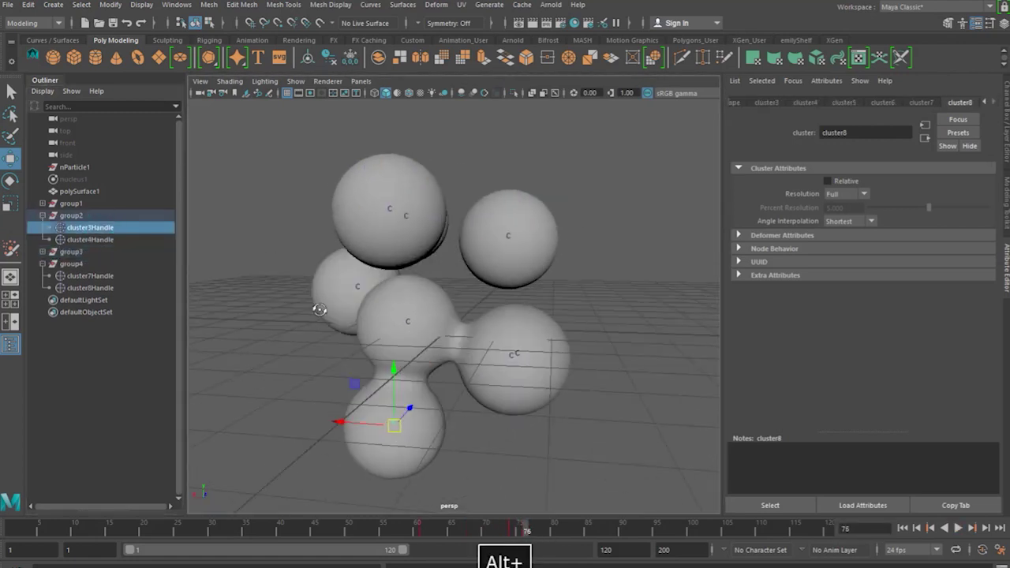
pyautogui.keyDown('alt'); pyautogui.moveTo(319, 309); pyautogui.dragTo(361, 260, button='middle'); pyautogui.keyUp('alt')
pyautogui.moveTo(438, 377); pyautogui.dragTo(430, 387)
pyautogui.press('s')
# Switch to group1's handles at frame 76 and key cluster2Handle at a translate of about 2.816, -1.015, 0.311.
pyautogui.click(102, 240)
pyautogui.click(42, 216)
pyautogui.click(43, 203)
pyautogui.click(84, 228)
pyautogui.keyDown('alt'); pyautogui.moveTo(284, 268); pyautogui.dragTo(355, 304); pyautogui.keyUp('alt')
pyautogui.click(87, 215)
# Inspect cluster7Handle at frame 86, and play the animation from its early frames to check how the spheres divide.
pyautogui.click(84, 277)
pyautogui.keyDown('alt'); pyautogui.moveTo(316, 339); pyautogui.dragTo(465, 347); pyautogui.keyUp('alt')
pyautogui.click(595, 530)
pyautogui.keyDown('alt'); pyautogui.moveTo(536, 469); pyautogui.dragTo(562, 458); pyautogui.keyUp('alt')
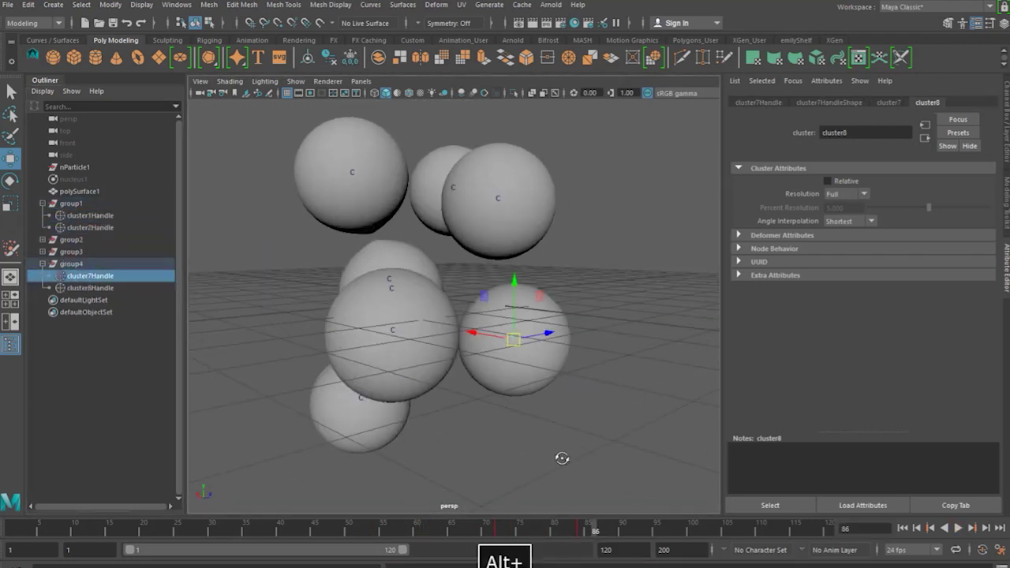
pyautogui.hotkey('alt', 'v')
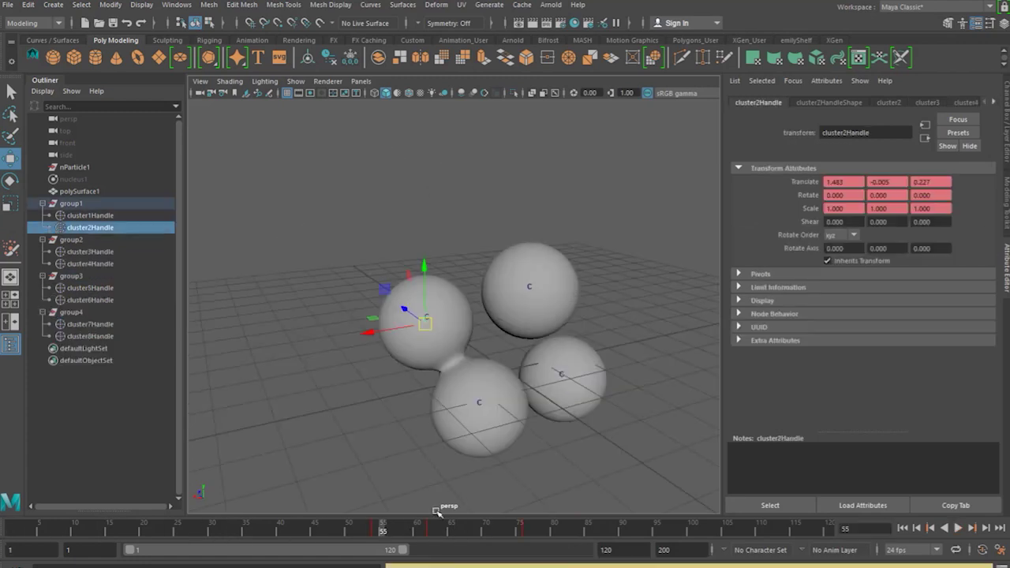
pyautogui.moveTo(387, 527)
pyautogui.mouseDown()
pyautogui.moveTo(221, 532)
pyautogui.moveTo(405, 533)
pyautogui.moveTo(12, 534)
pyautogui.moveTo(71, 550)
pyautogui.mouseUp()
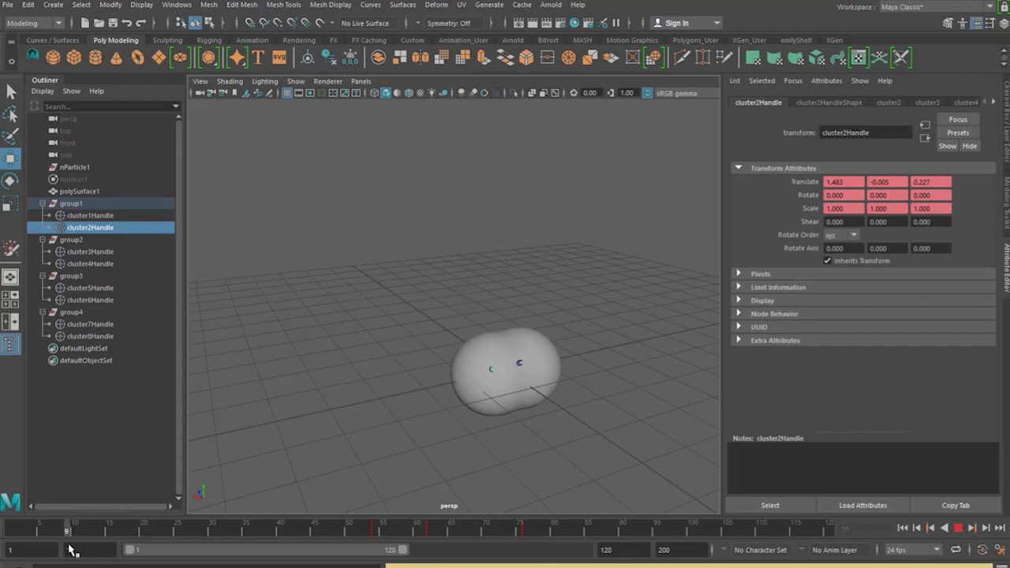
pyautogui.click(963, 529)
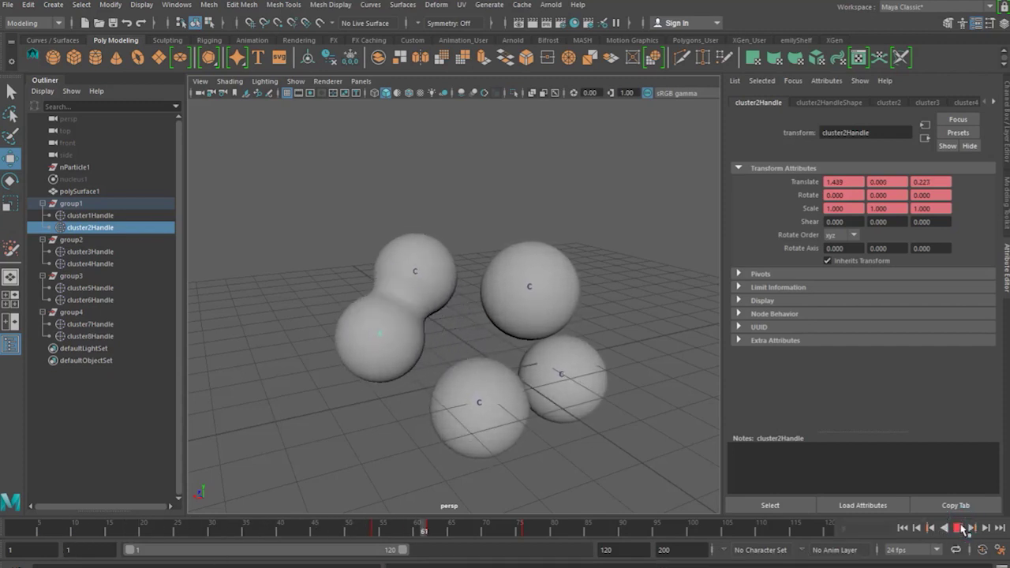
pyautogui.click(962, 528)
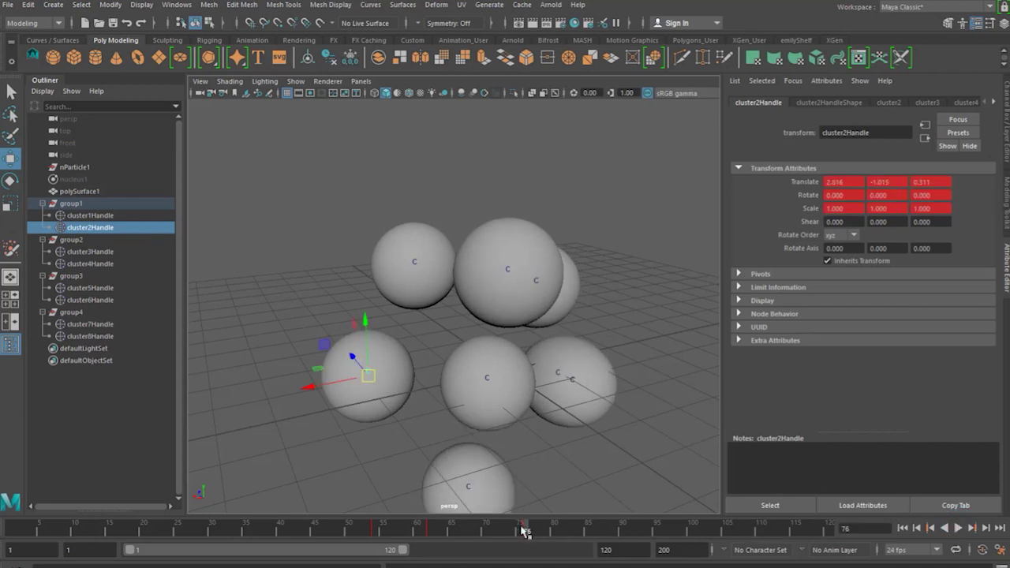
# Go back to frame 44 and select group2.
pyautogui.moveTo(524, 531); pyautogui.dragTo(308, 534)
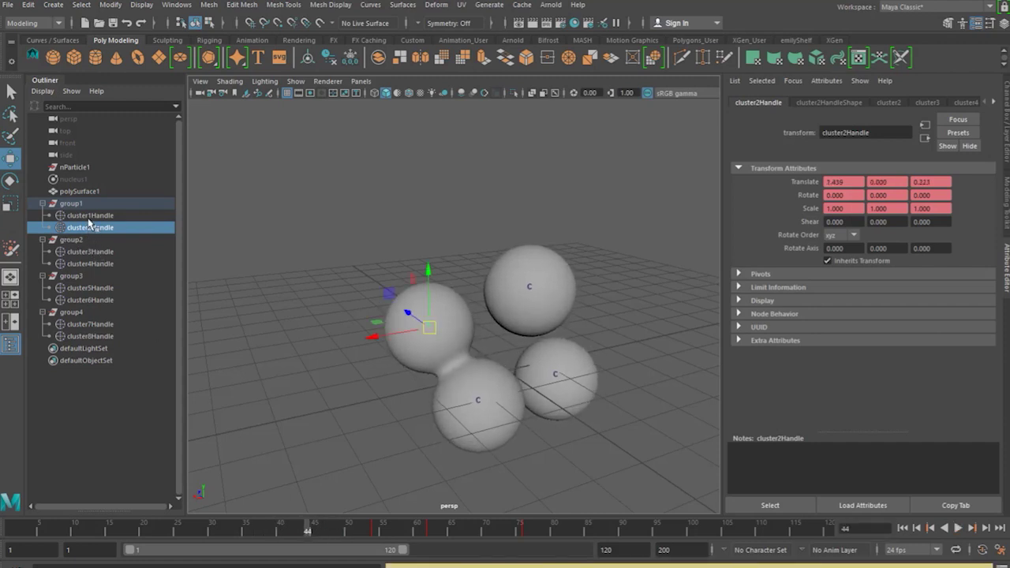
pyautogui.click(73, 240)
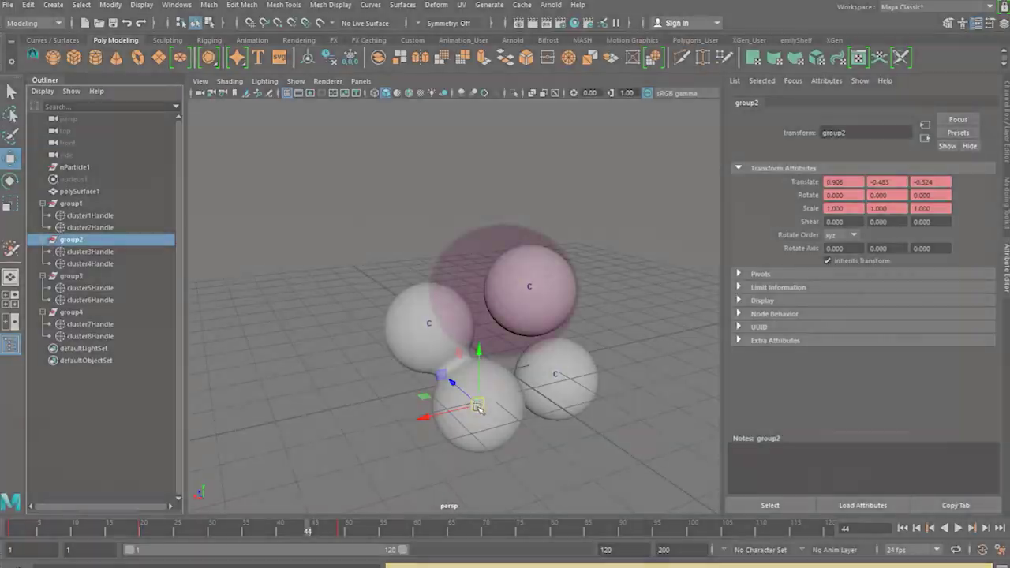